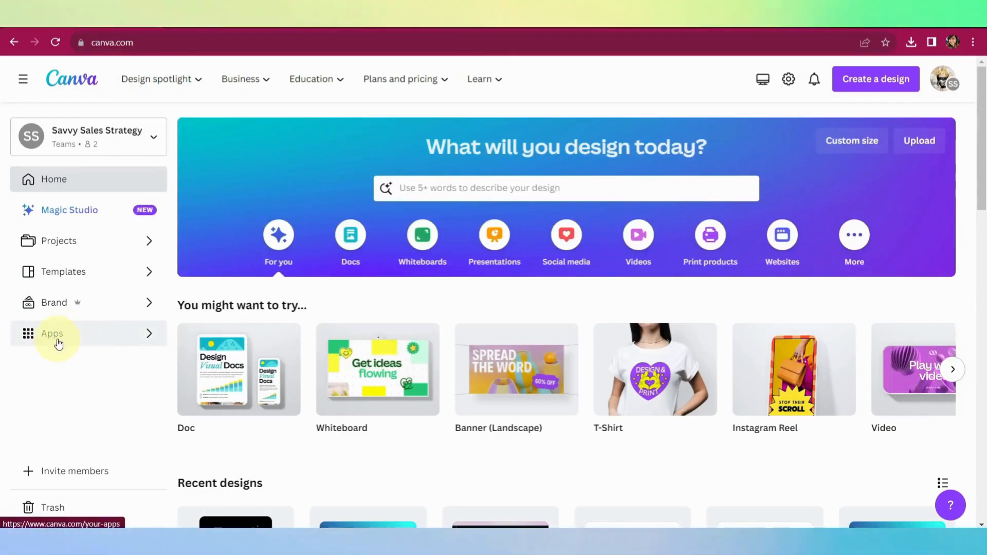
Step: Open the Mockups app and look through its Print, Packaging, Apparel, Home & living and Technology categories
left_click(55, 340)
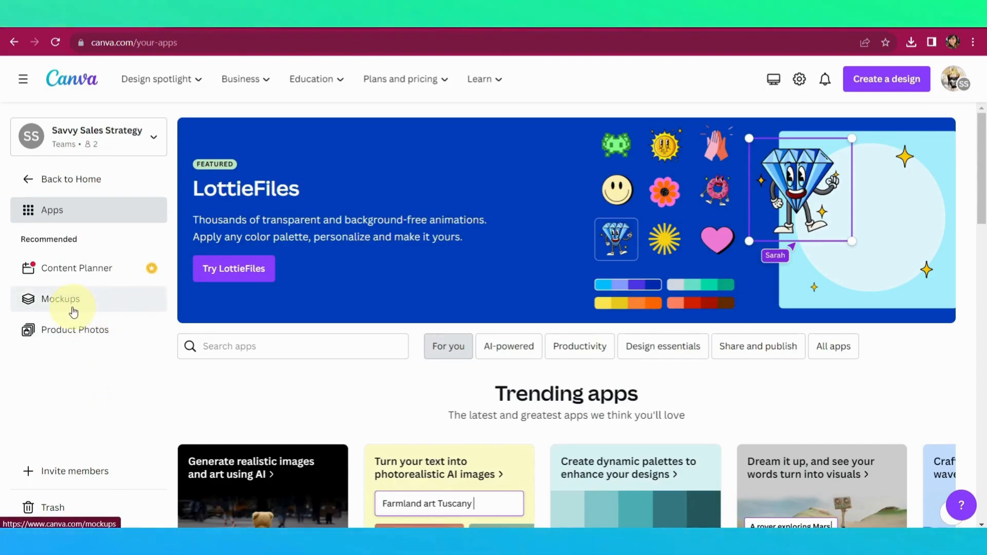
left_click(99, 303)
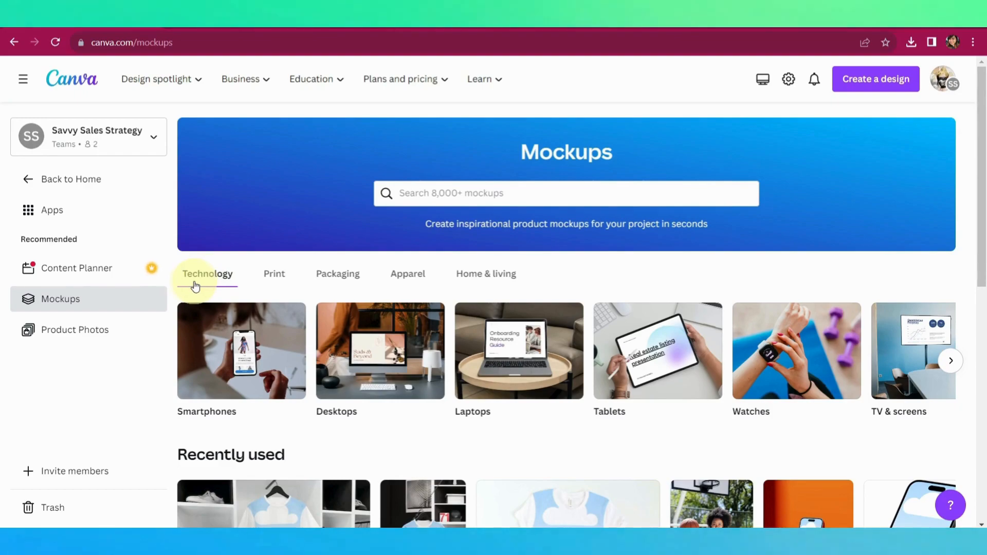
left_click(274, 278)
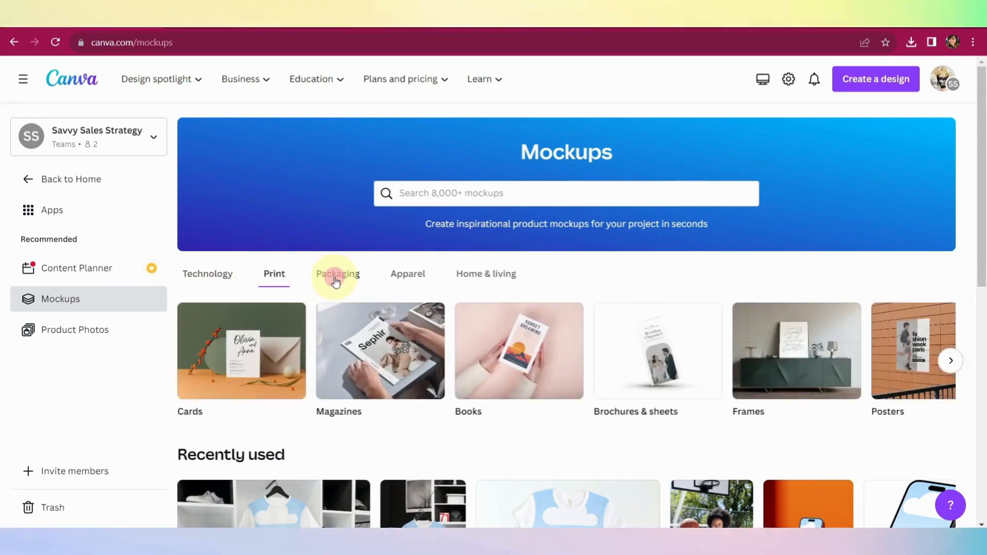
left_click(339, 278)
left_click(408, 278)
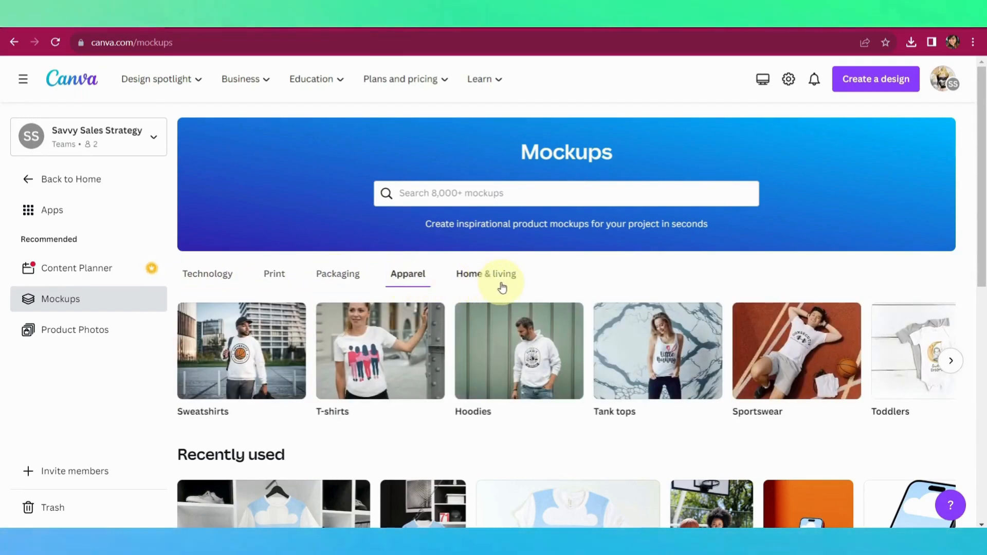
left_click(503, 287)
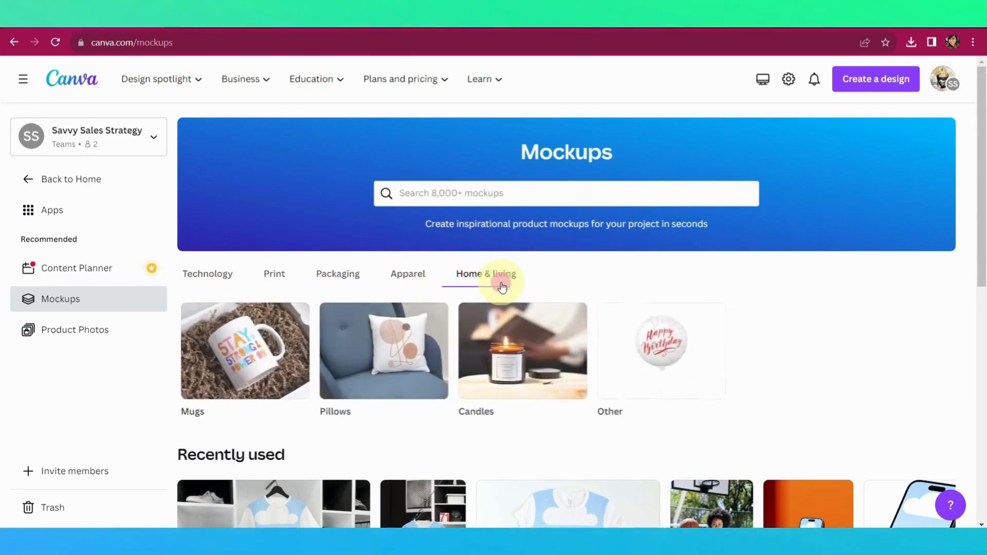
left_click(220, 283)
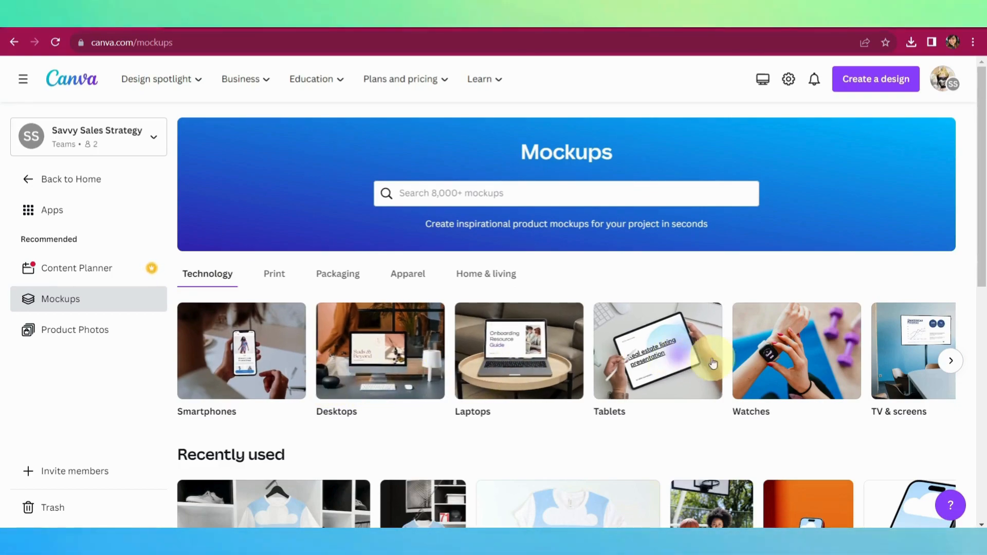
left_click(951, 360)
left_click(181, 360)
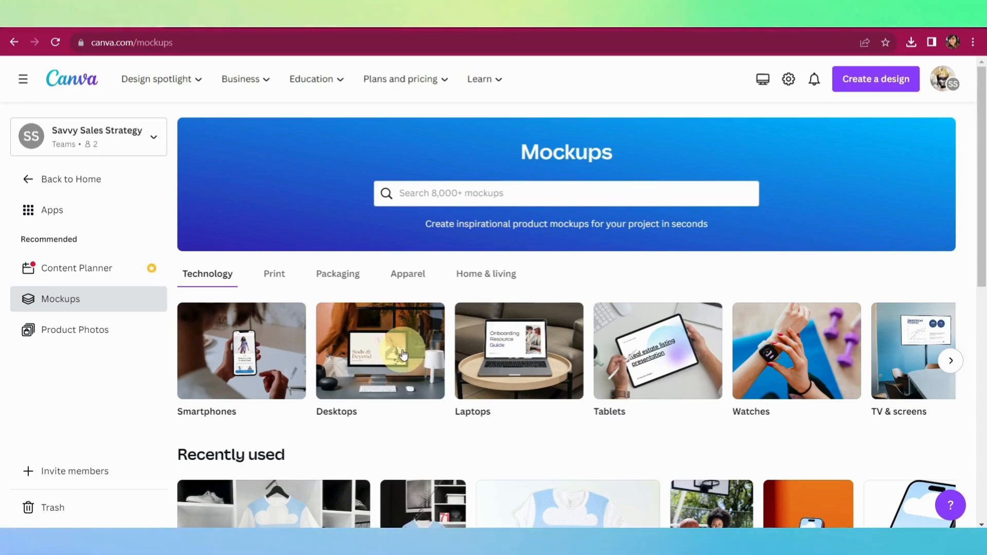
Step: Look through the Apparel mockup types and open the T-shirts collection
left_click(409, 278)
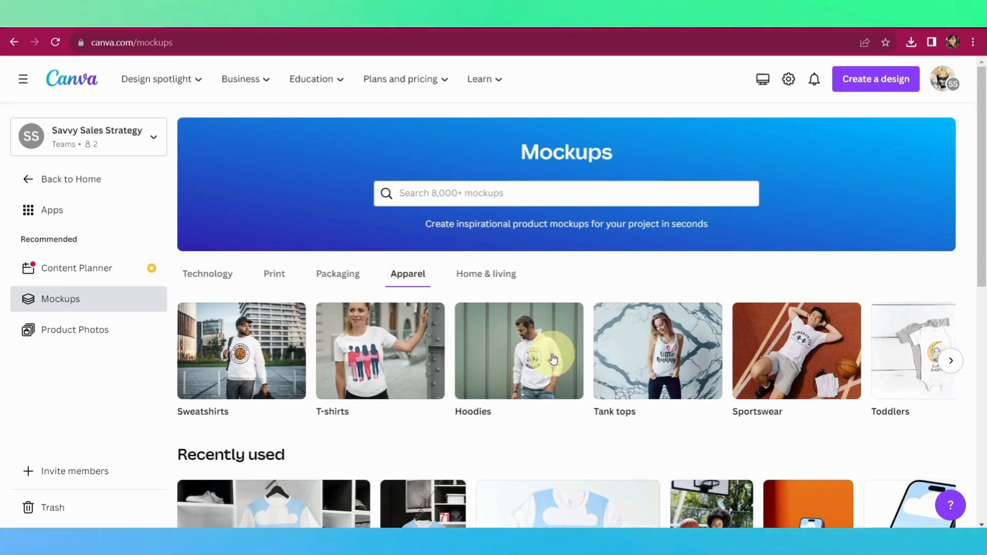
left_click(951, 361)
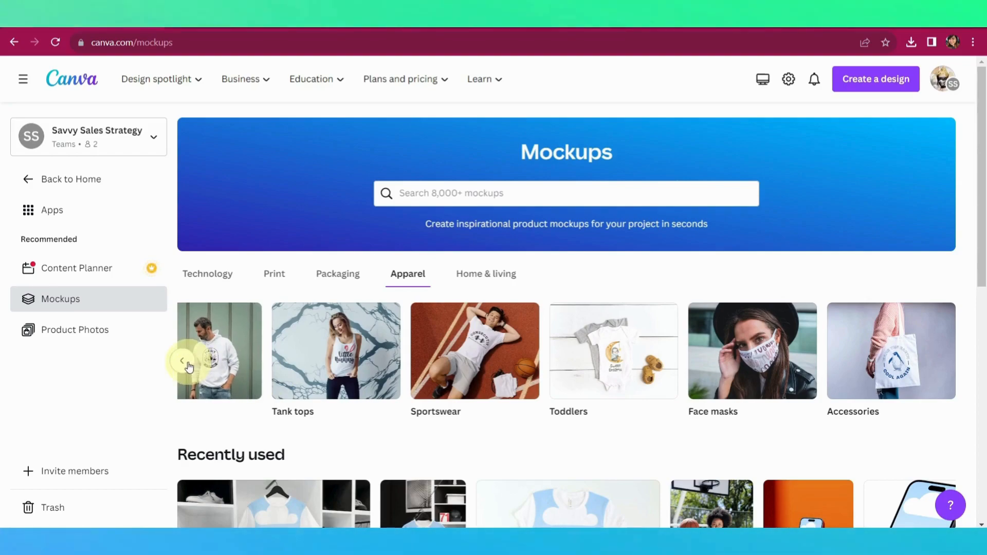
left_click(185, 364)
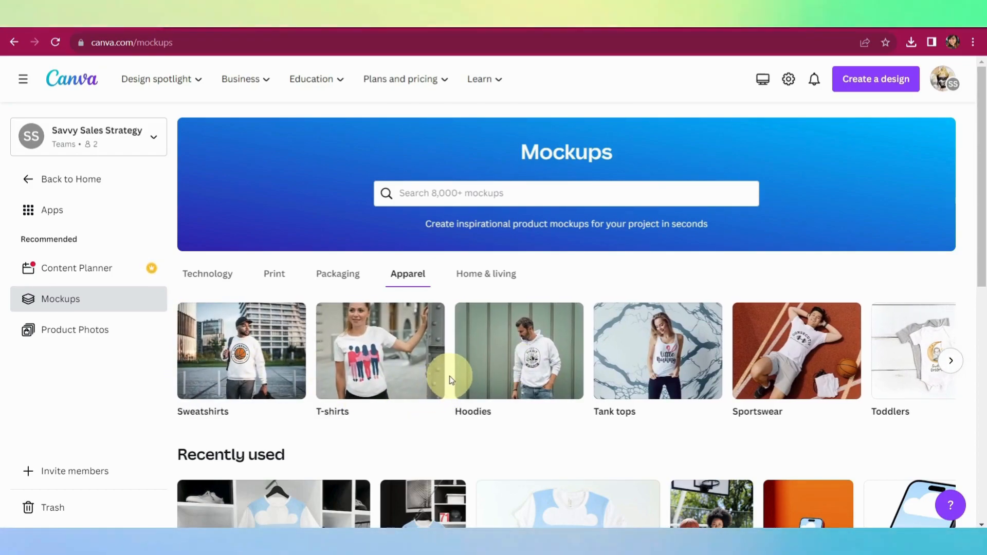
left_click(395, 382)
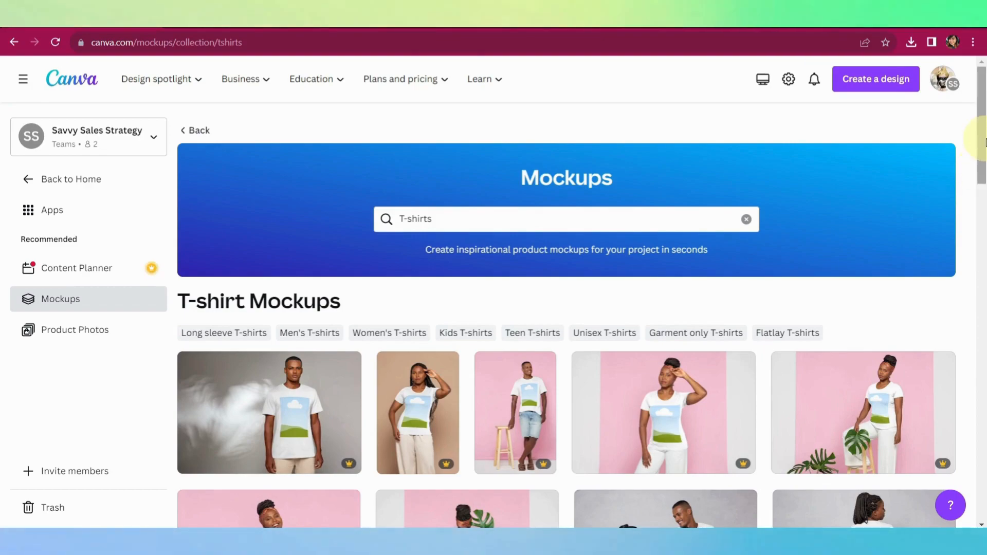
Step: Browse the T-shirt mockups and open the one with the woman in a white bucket hat and jeans against a pink background
left_click_drag(983, 140, 983, 335)
scroll(984, 308, "down", 2)
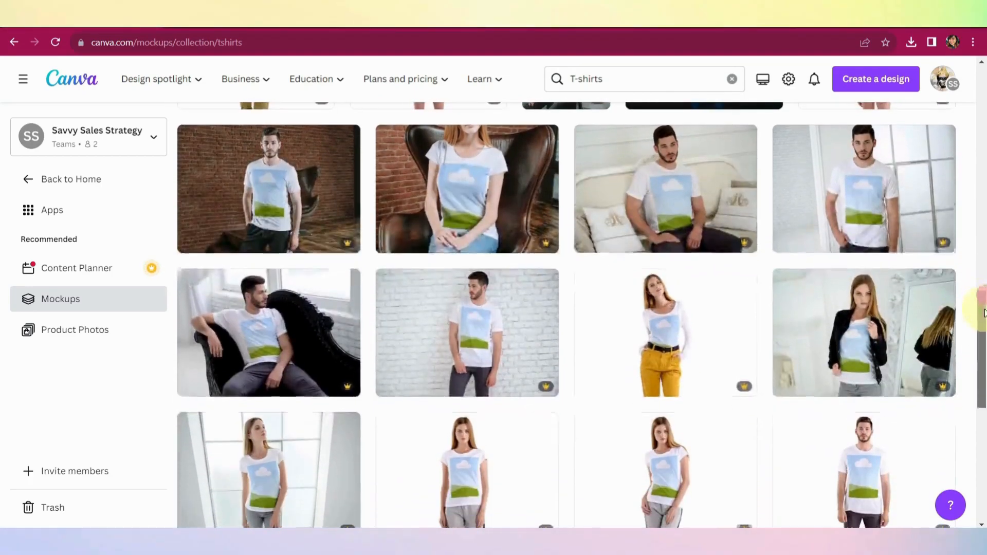
left_click_drag(985, 301, 974, 190)
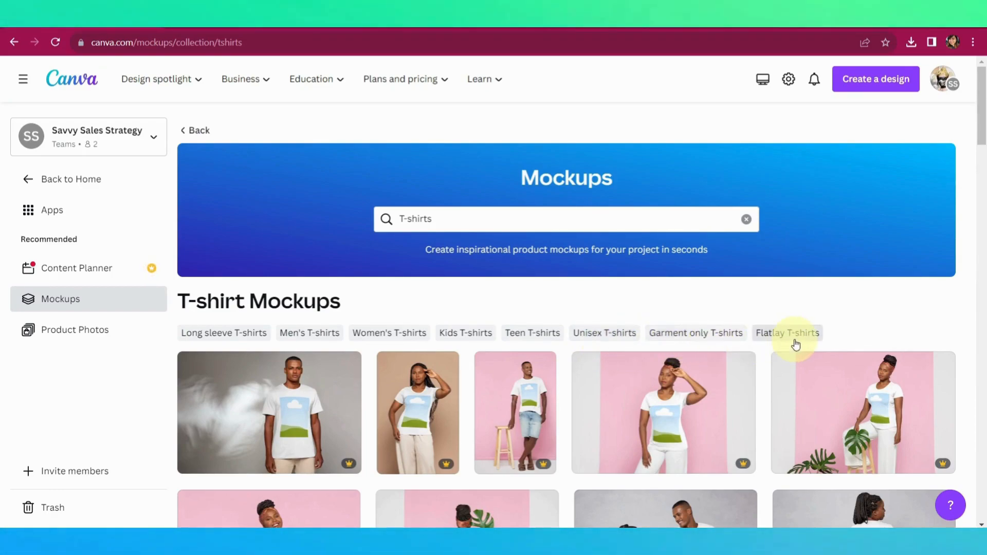
left_click_drag(985, 95, 971, 394)
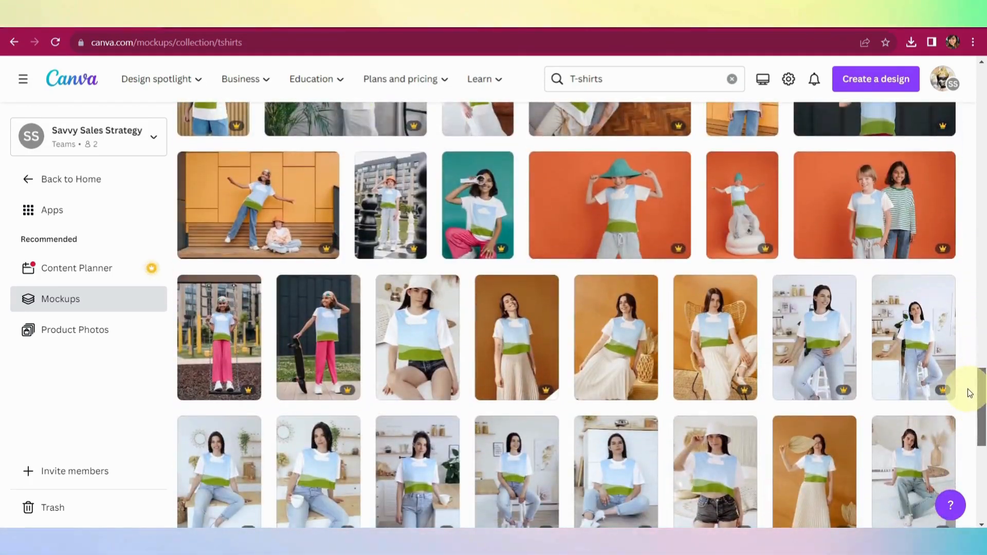
scroll(970, 394, "down", 4)
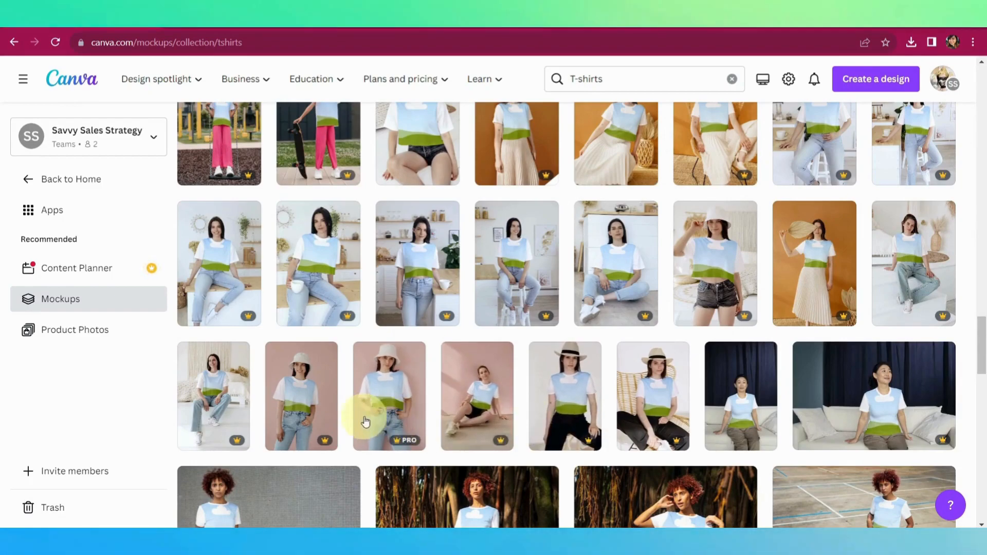
left_click(327, 414)
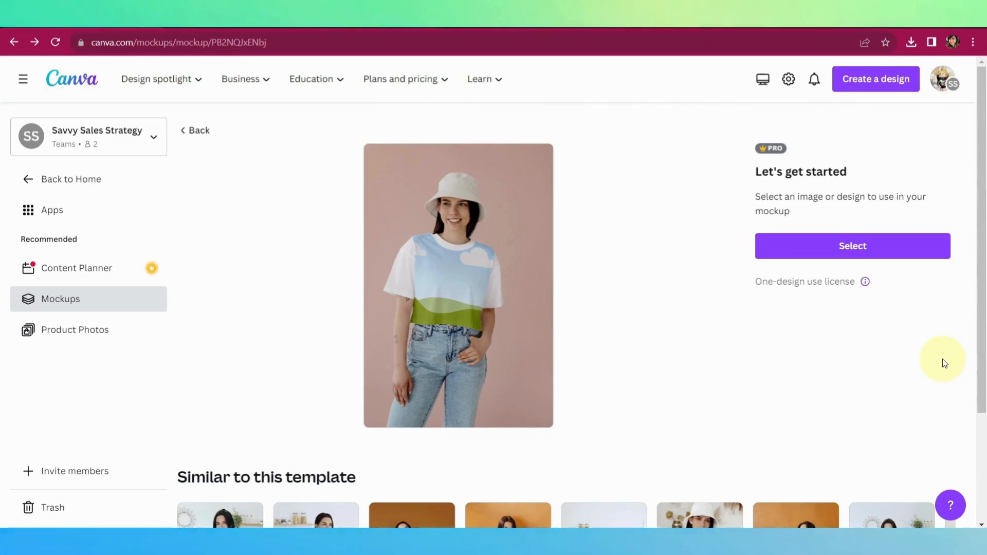
Step: Look through the mockups offered as similar to this bucket-hat template
left_click_drag(981, 280, 974, 410)
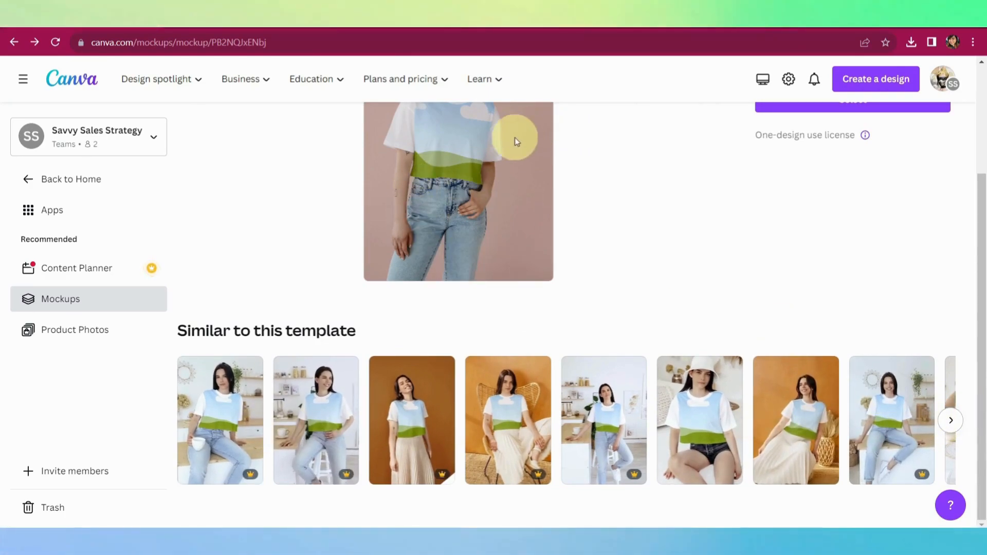
left_click(952, 425)
left_click(952, 423)
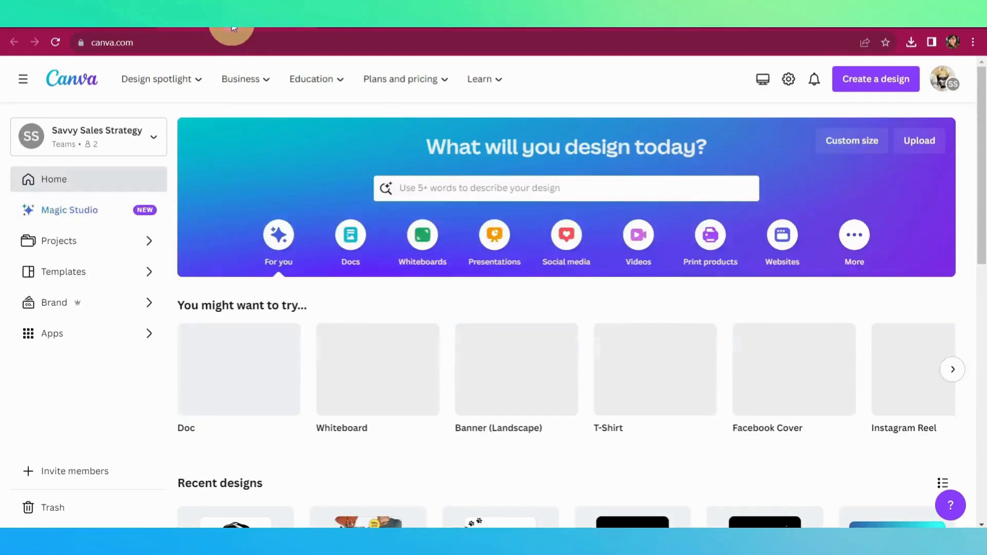
Step: Search from the Canva home page for "tshirt" and open the T-Shirt 14 × 18 in templates
left_click(525, 188)
type("tshirt")
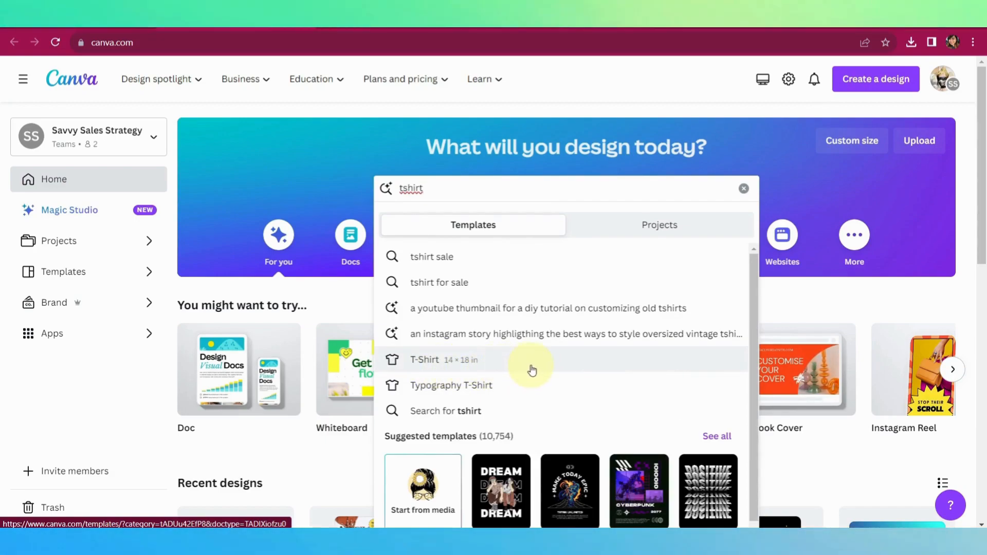
left_click(531, 370)
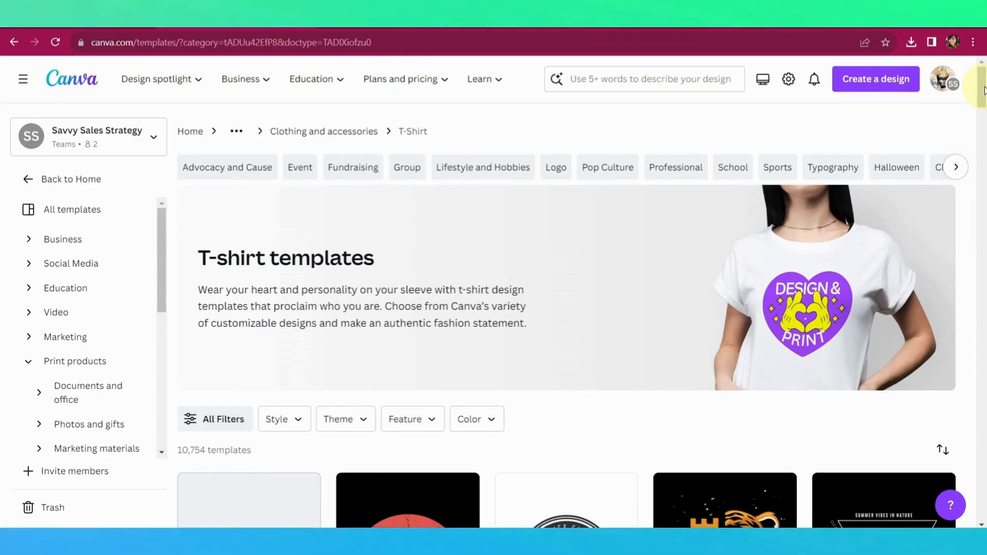
Step: Find the Yellow Orange Autumn Momlife T-shirt template and open it for customization
mouse_move(983, 90)
left_mouse_down()
mouse_move(983, 194)
mouse_move(983, 93)
left_mouse_up()
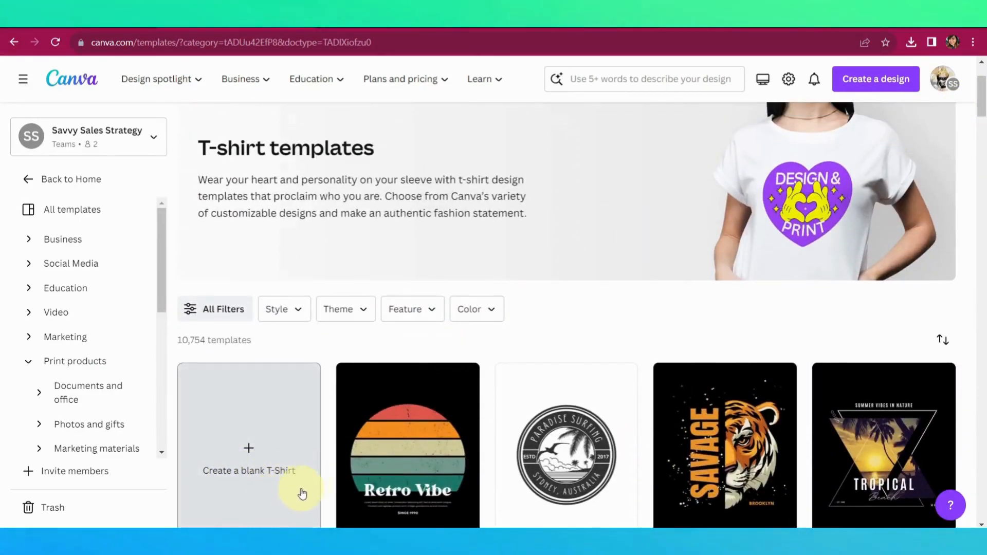
left_click_drag(984, 149, 983, 476)
scroll(924, 396, "up", 4)
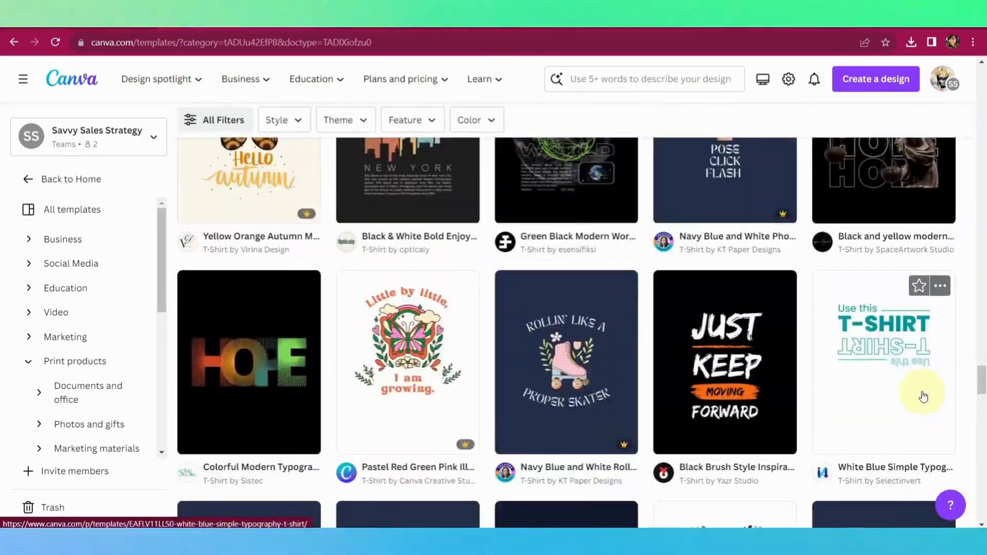
scroll(925, 396, "up", 1)
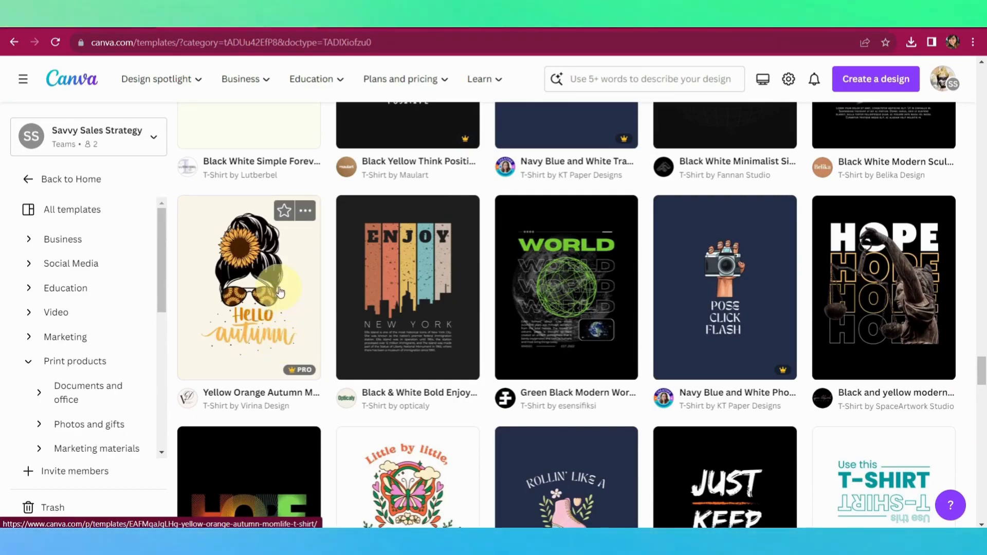
left_click(298, 301)
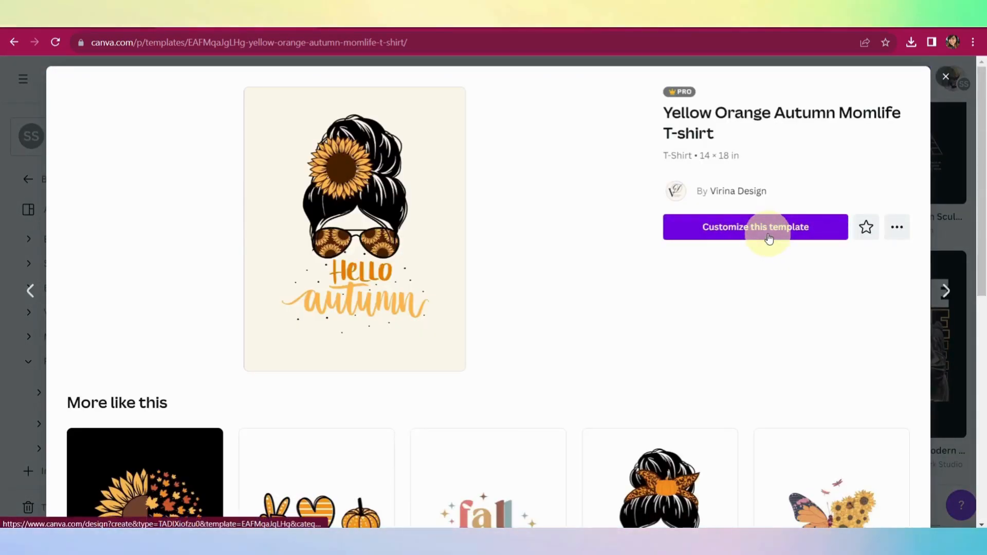
left_click(768, 238)
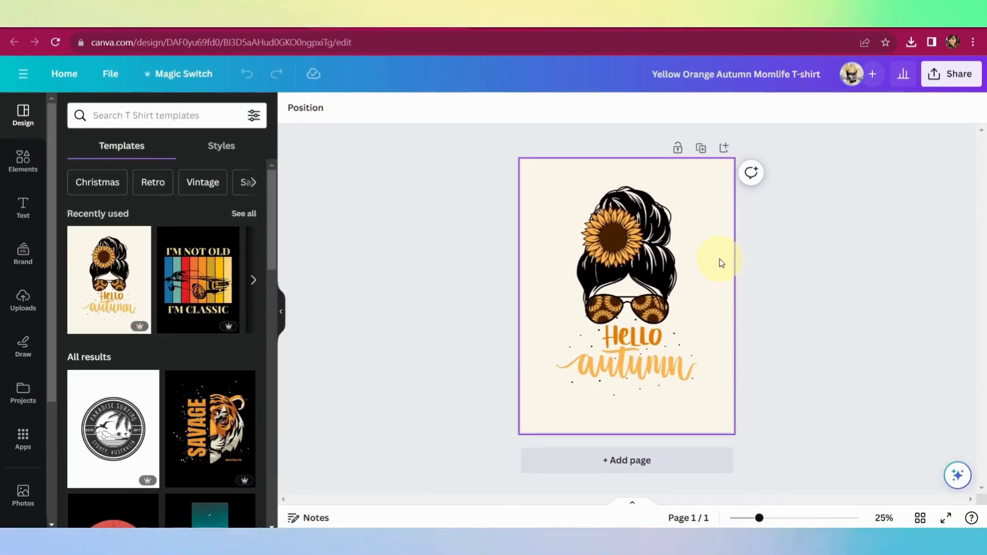
Step: Change the T-shirt design's background color to solid white
left_click(720, 259)
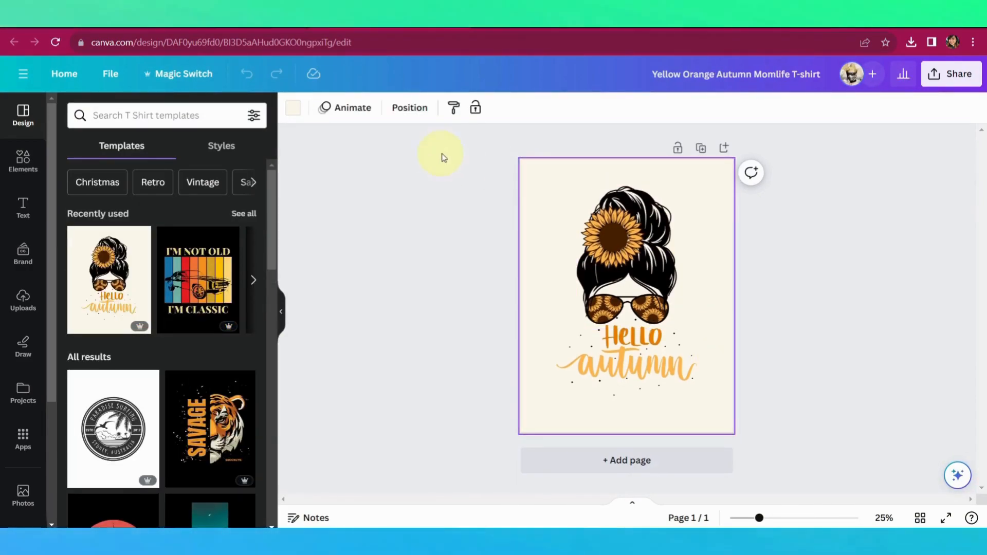
left_click(294, 110)
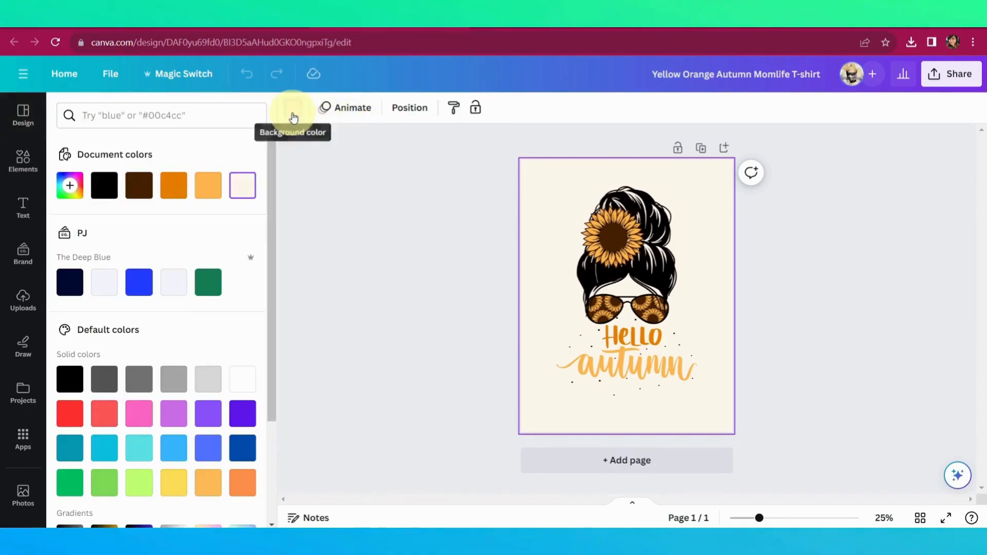
left_click(244, 379)
left_click(773, 300)
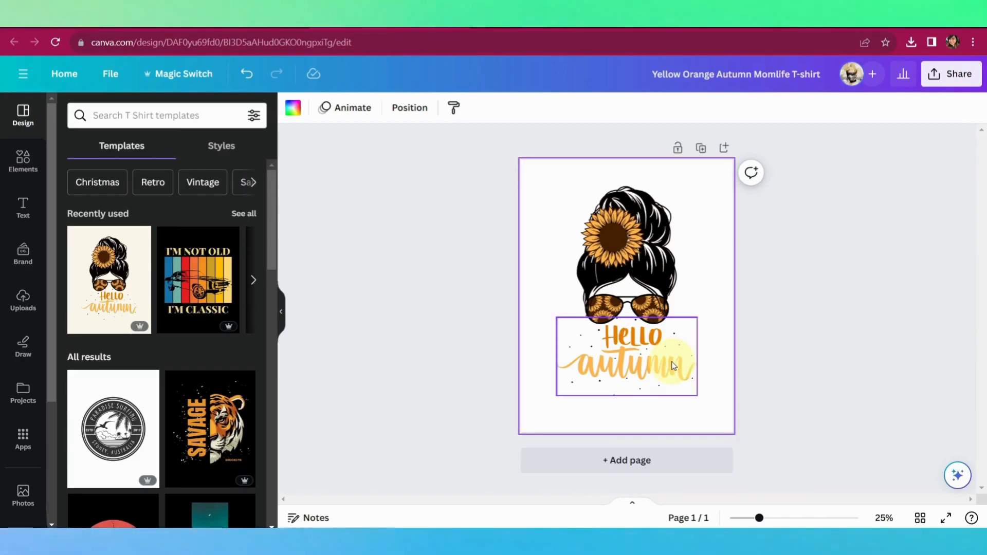
Step: Delete the "Hello autumn" lettering and enlarge the sunflower-hair woman graphic, centering it on the page
key("Delete")
left_click(677, 319)
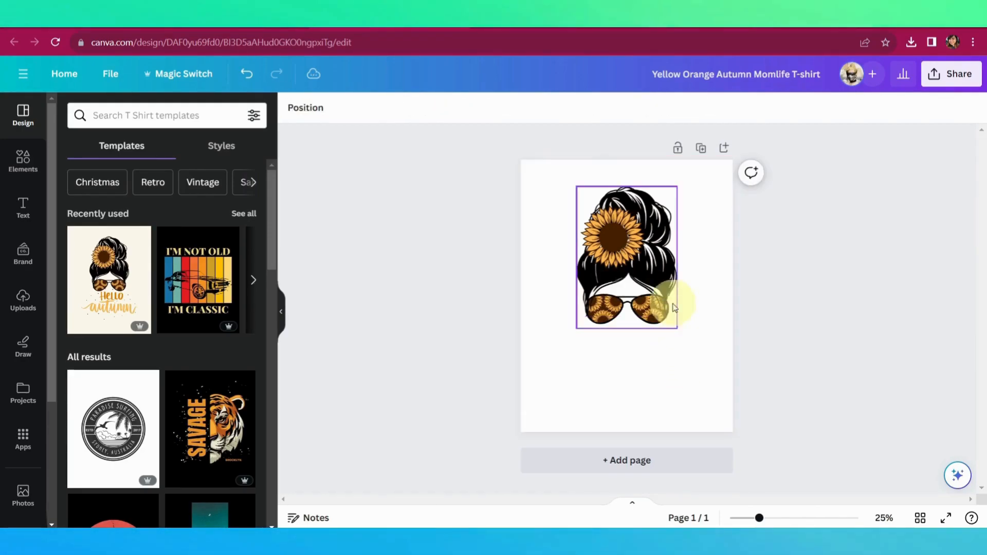
left_click_drag(577, 326, 634, 330)
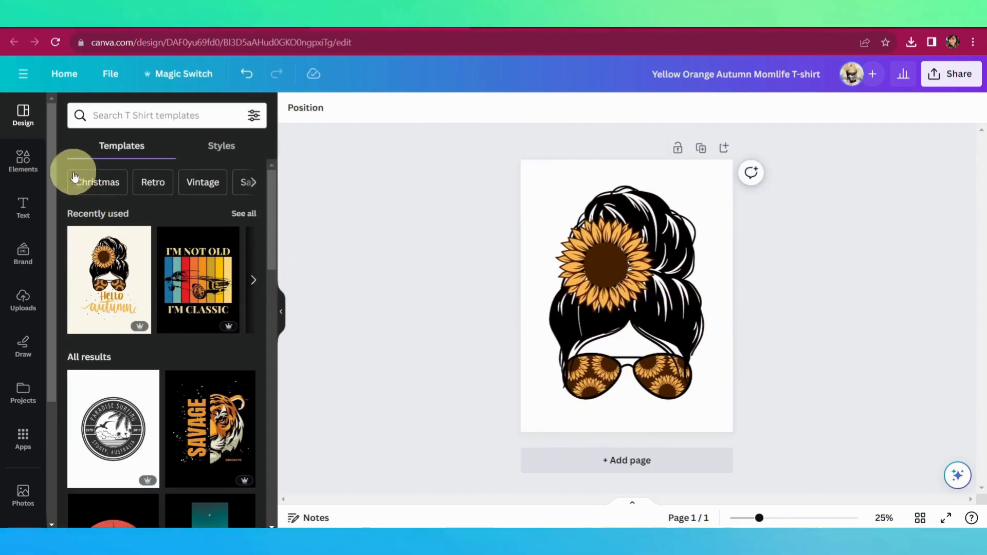
Step: Add a circle shape, enlarge it to nearly the page width and center it over the woman graphic
left_click(23, 161)
left_click(249, 297)
left_click_drag(499, 168, 458, 198)
left_click_drag(640, 254, 669, 295)
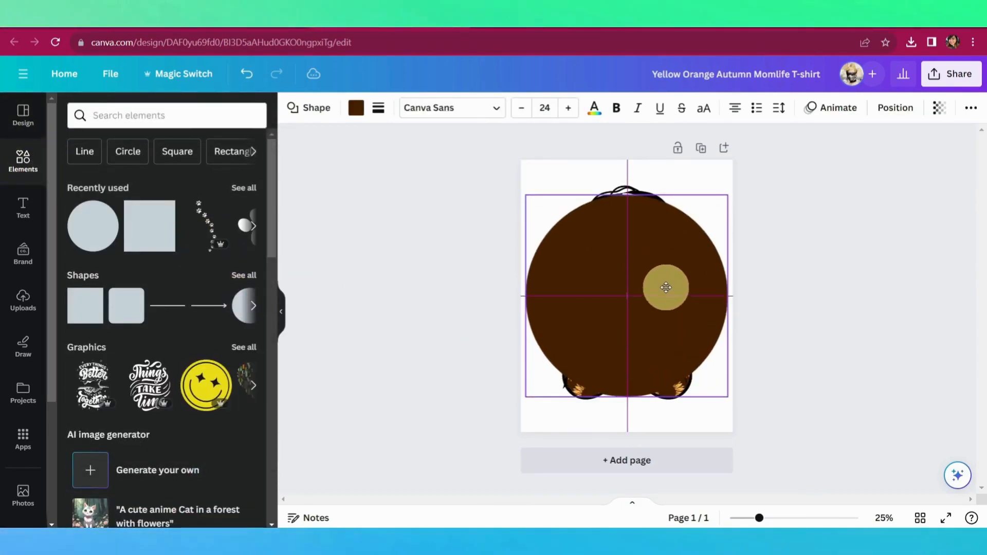
Step: Recolor the circle with the light peach custom color #FFE5C1
left_click(682, 287)
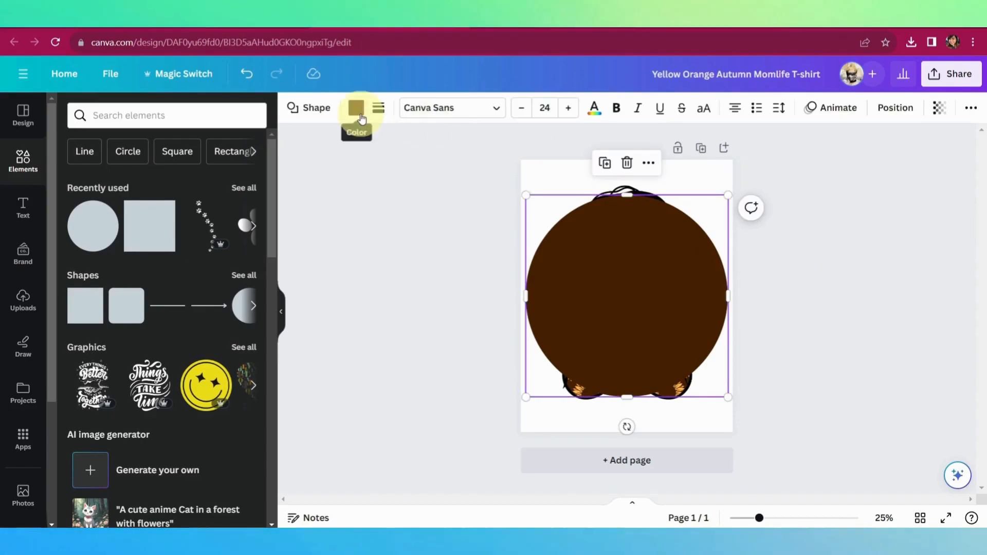
left_click(356, 108)
left_click(208, 185)
left_click(69, 185)
left_click(99, 249)
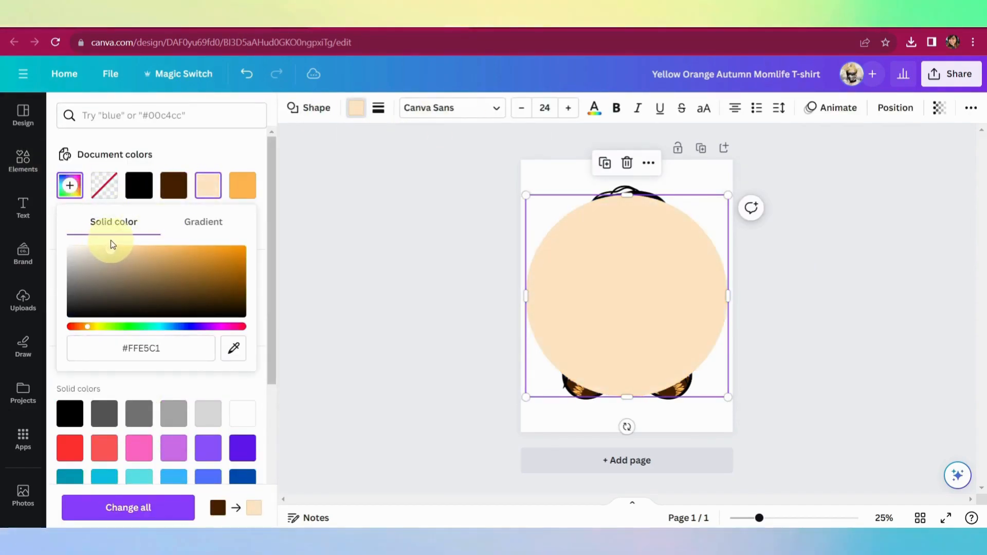
Step: Send the peach circle behind the sunflower-hair woman graphic
right_click(661, 276)
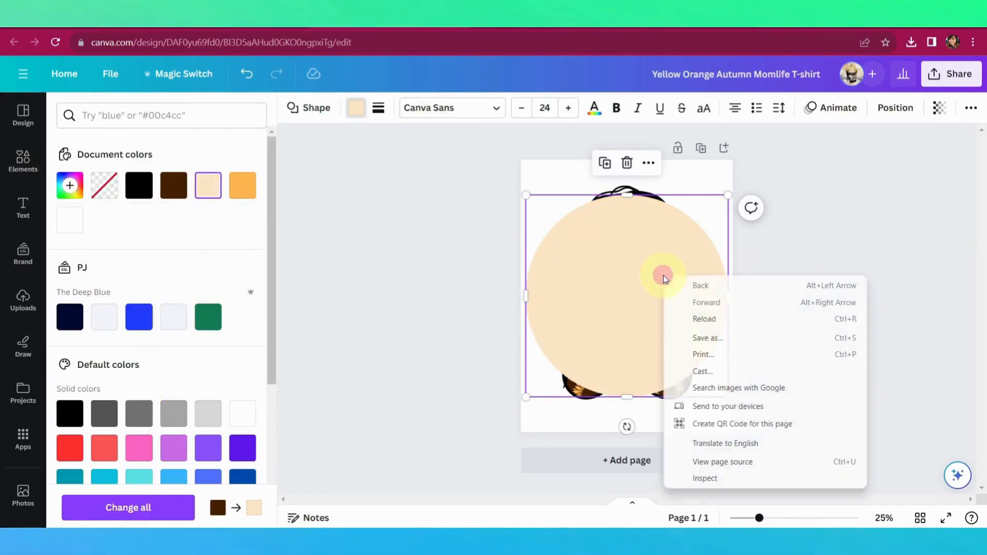
left_click(838, 239)
right_click(641, 191)
mouse_move(717, 335)
left_click(525, 383)
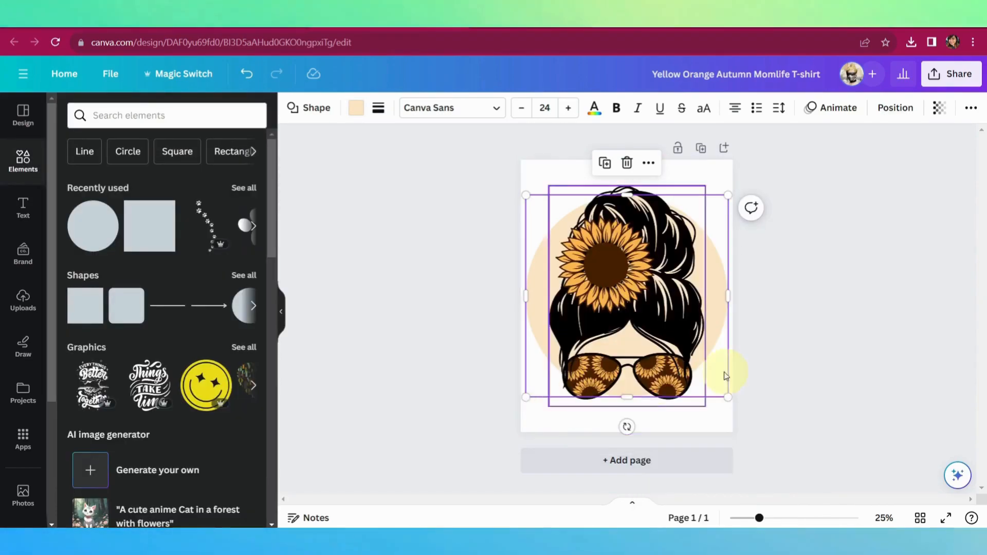
Step: Duplicate the peach circle, recolor the copy darker tan, and layer it behind the original with a slight offset as a shadow edge
left_click(946, 387)
left_click(684, 261)
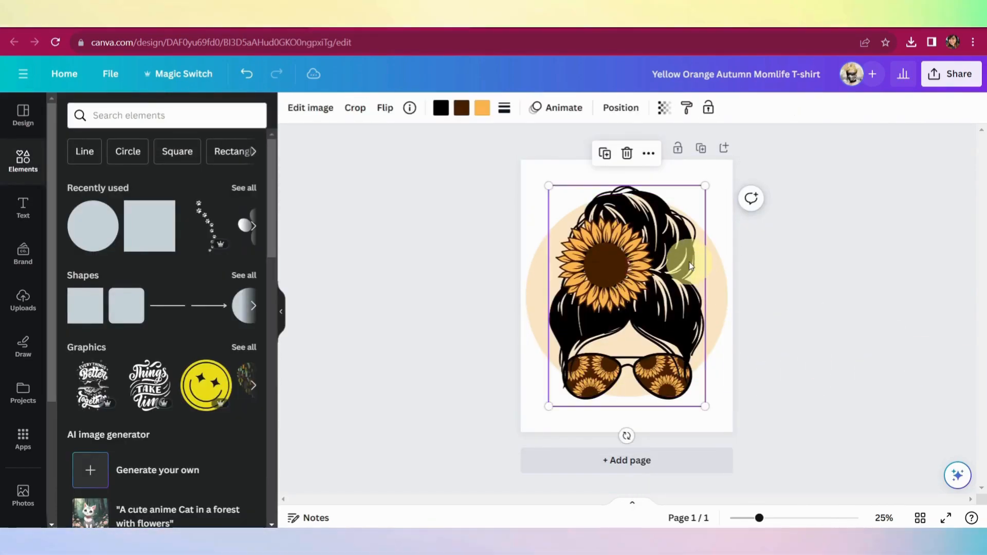
left_click(722, 267)
key("ctrl+d")
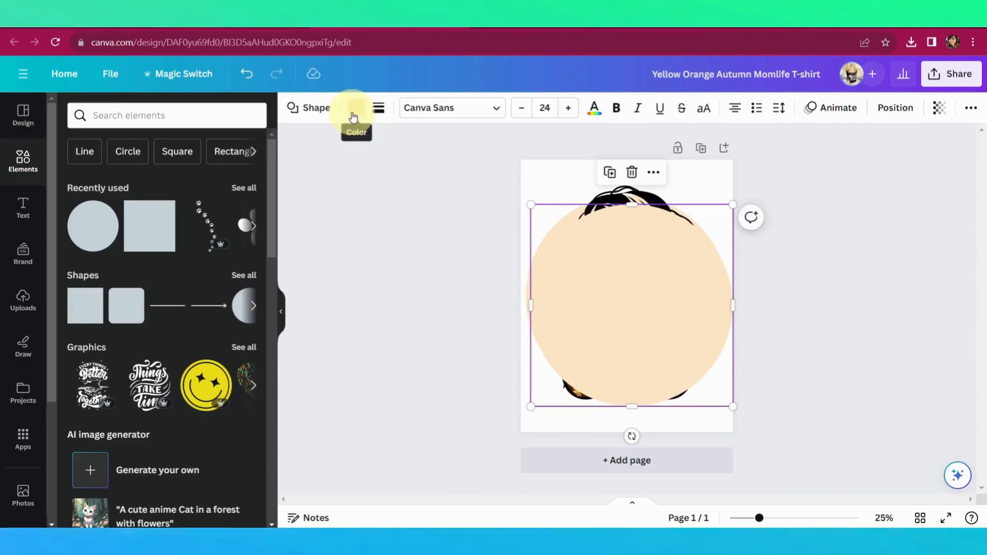
left_click(353, 118)
left_click(836, 285)
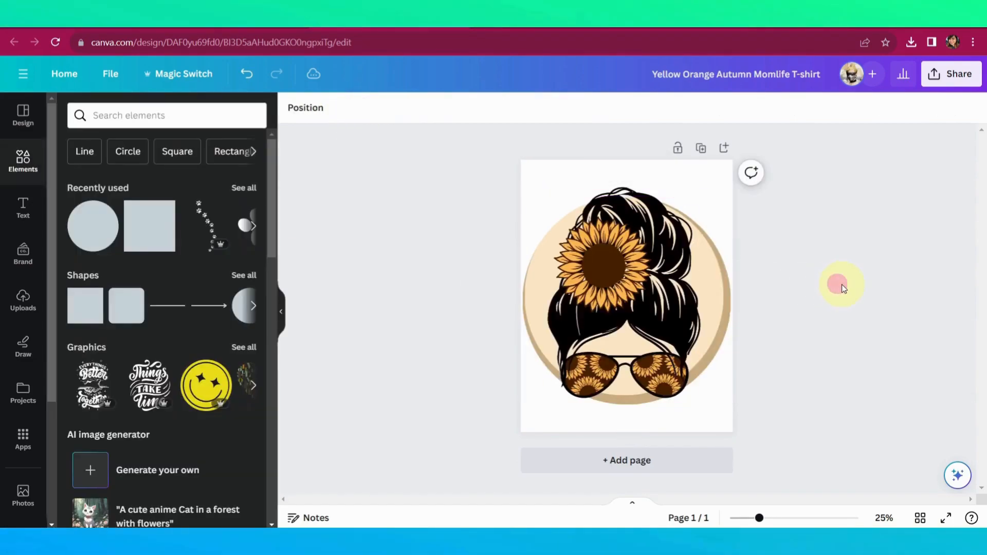
Step: Add the text "#HelloAutum" and enlarge it below the circle near the lower-right corner of the page
key("t")
left_click_drag(643, 299, 675, 322)
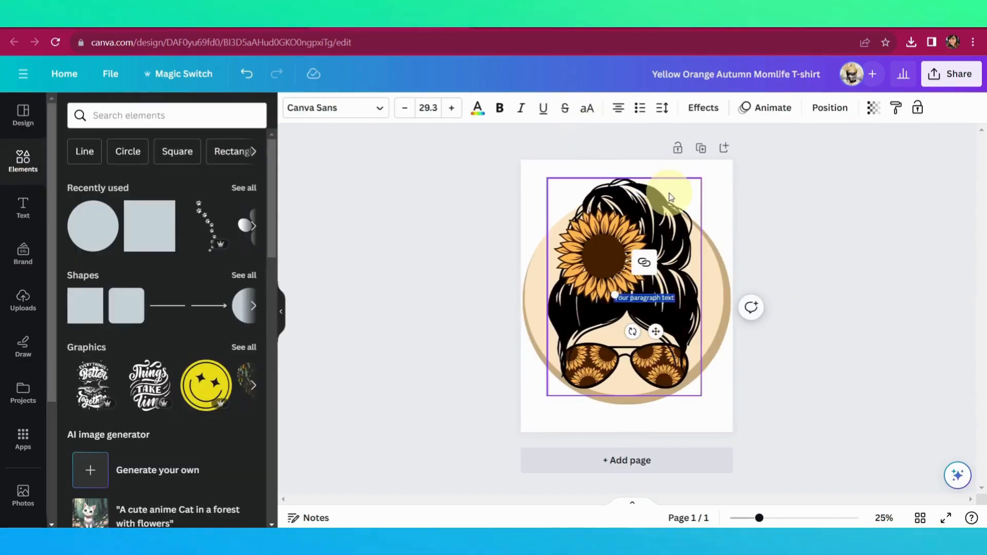
key("BackSpace")
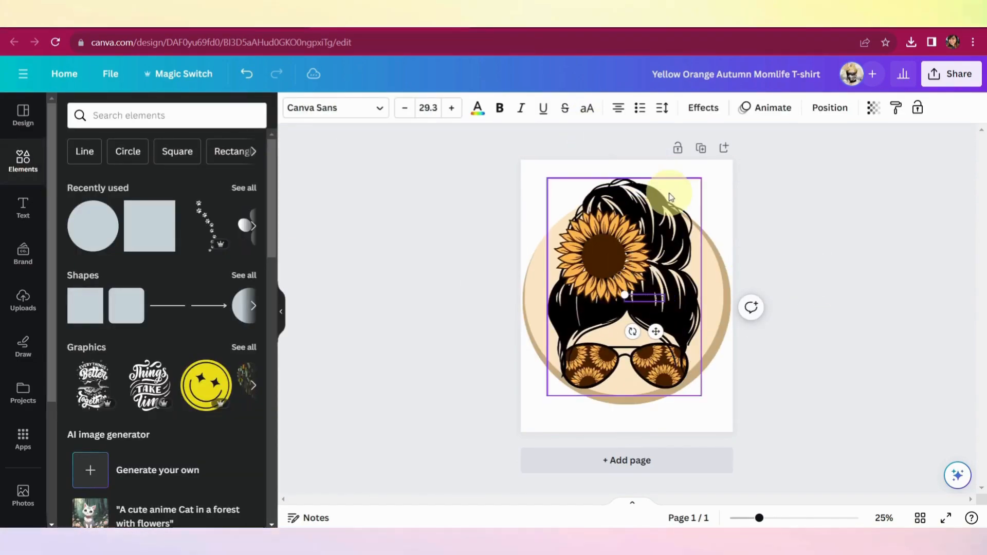
left_click_drag(665, 302, 692, 308)
left_click_drag(671, 335, 682, 443)
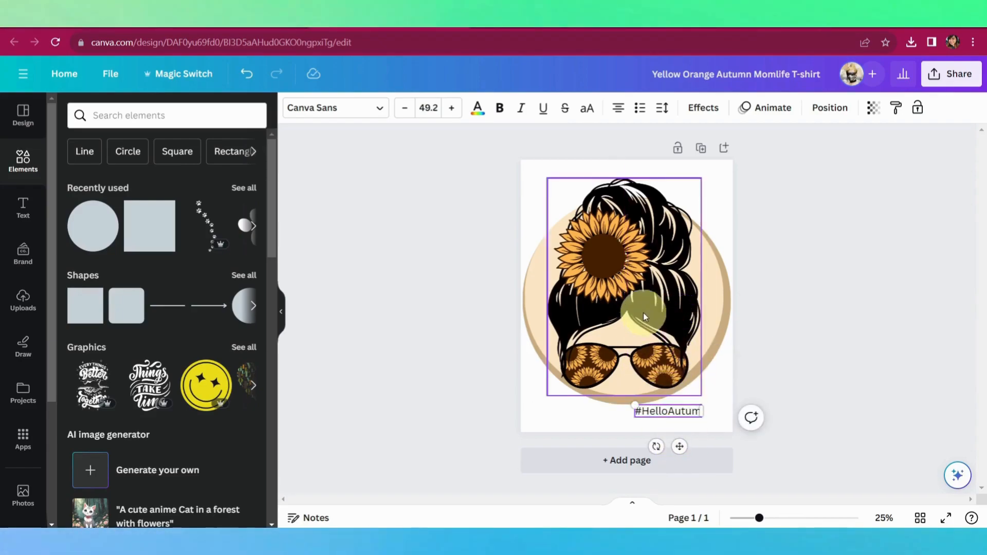
Step: Search the fonts for "handwriting", apply a handwriting font to the "#HelloAutum" text, and center the woman graphic over the circle
left_click(330, 108)
type("handwriting")
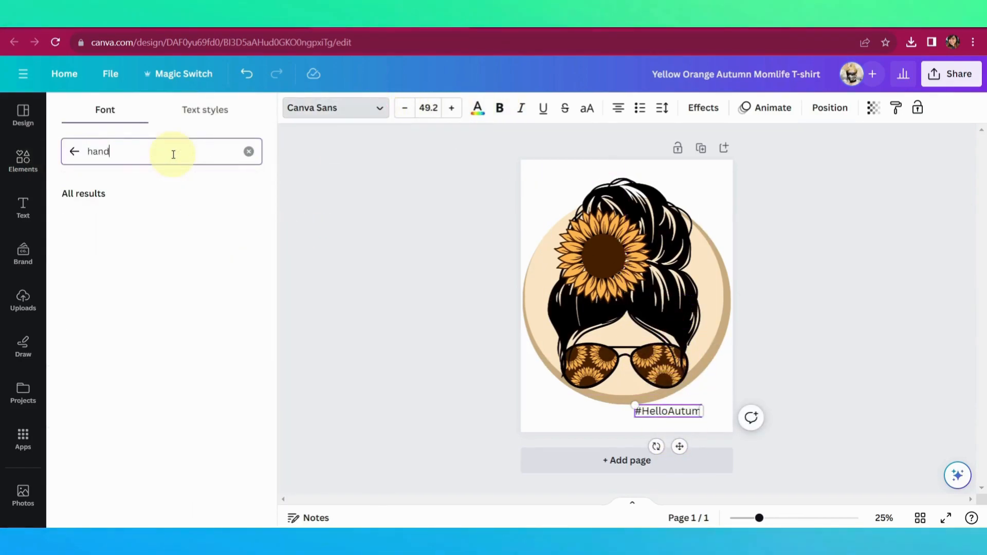
left_click_drag(273, 258, 278, 338)
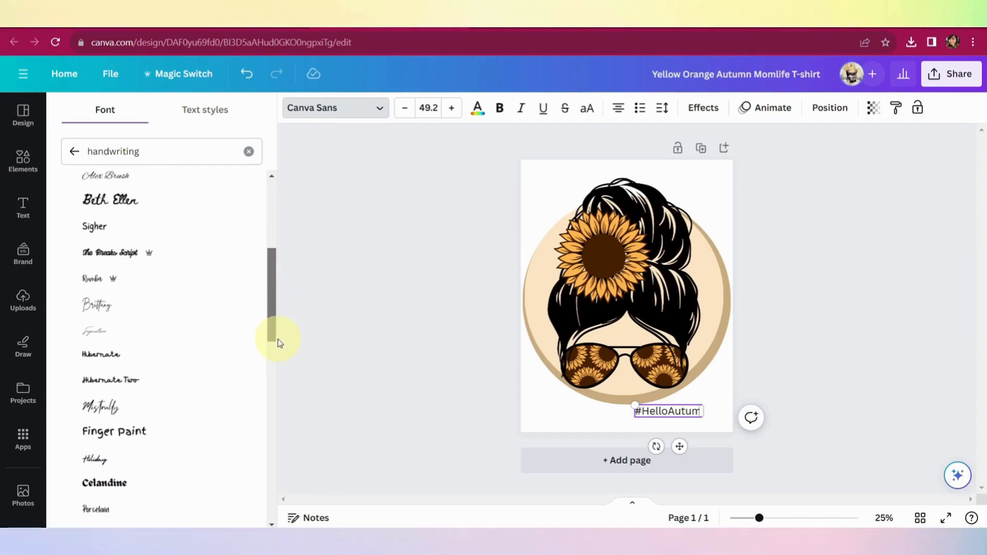
left_click(175, 202)
left_click(624, 306)
left_click_drag(624, 305, 598, 301)
left_click(822, 296)
left_click(857, 317)
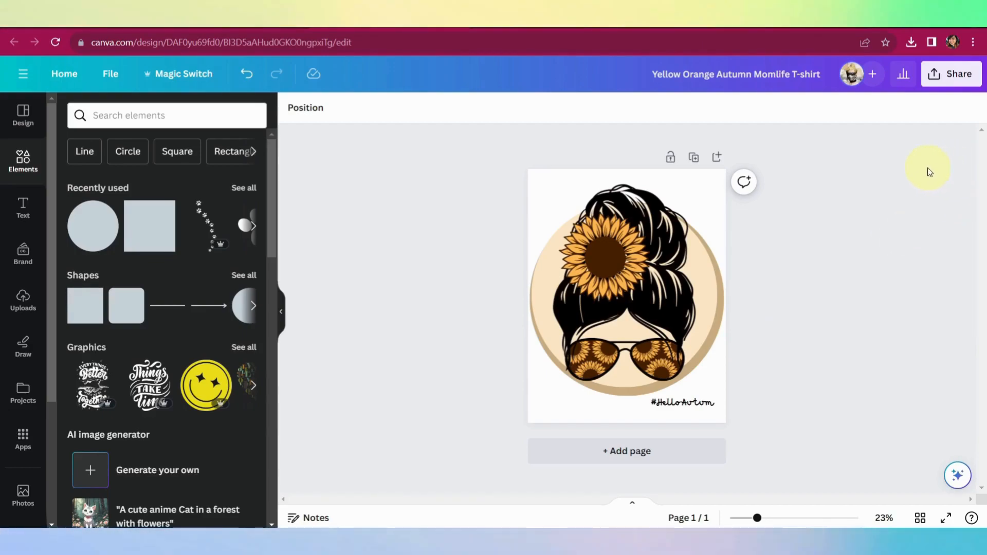
Step: Download the T-shirt design as a PNG with a transparent background
left_click(960, 78)
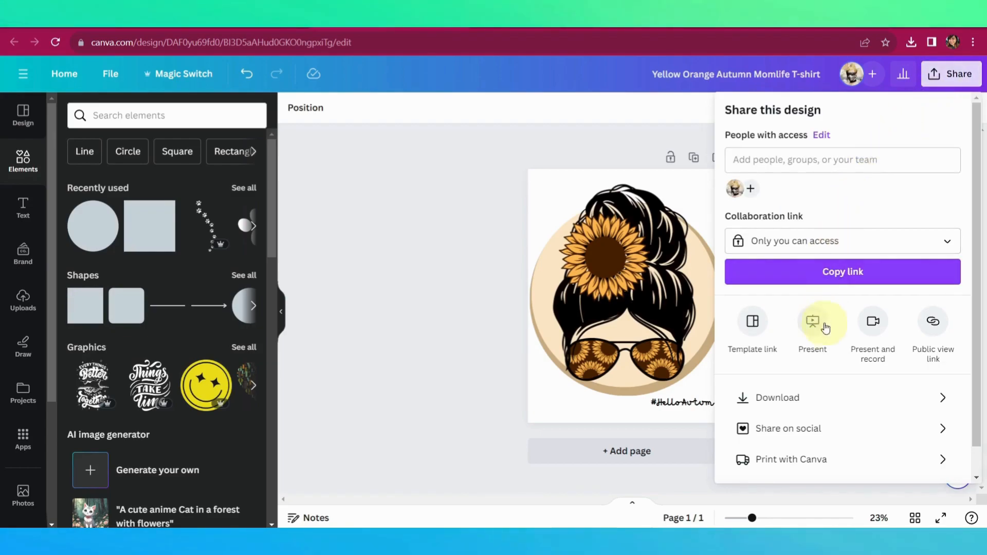
left_click(821, 399)
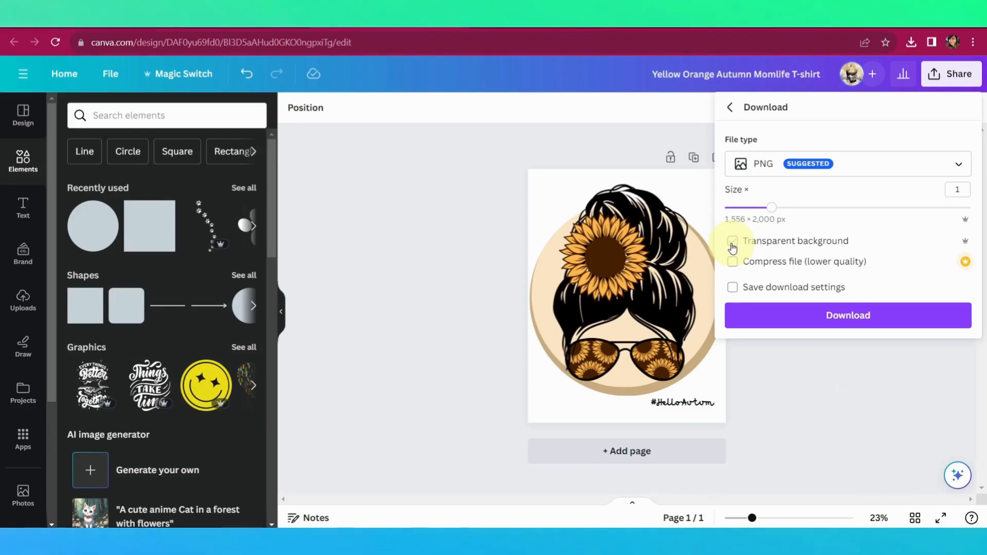
left_click(859, 317)
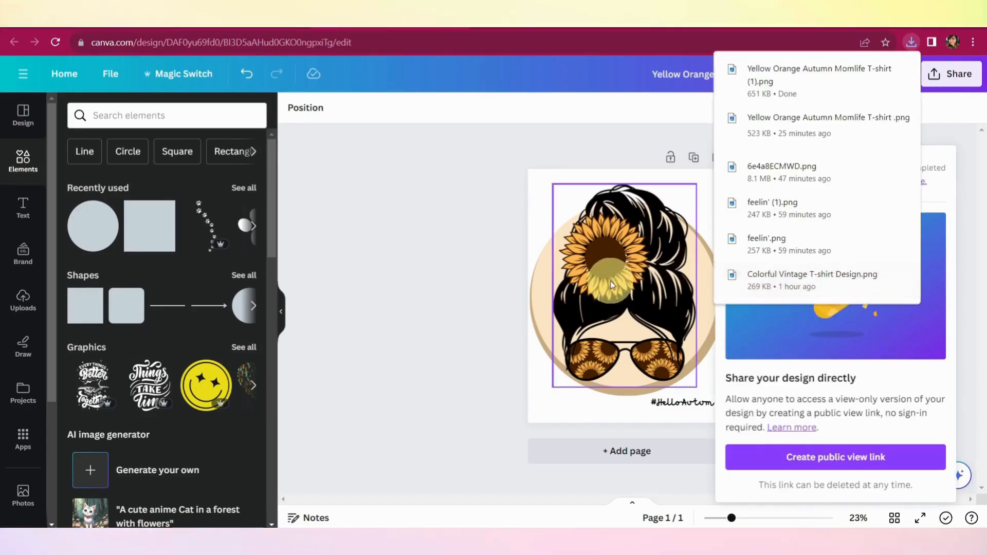
left_click(469, 236)
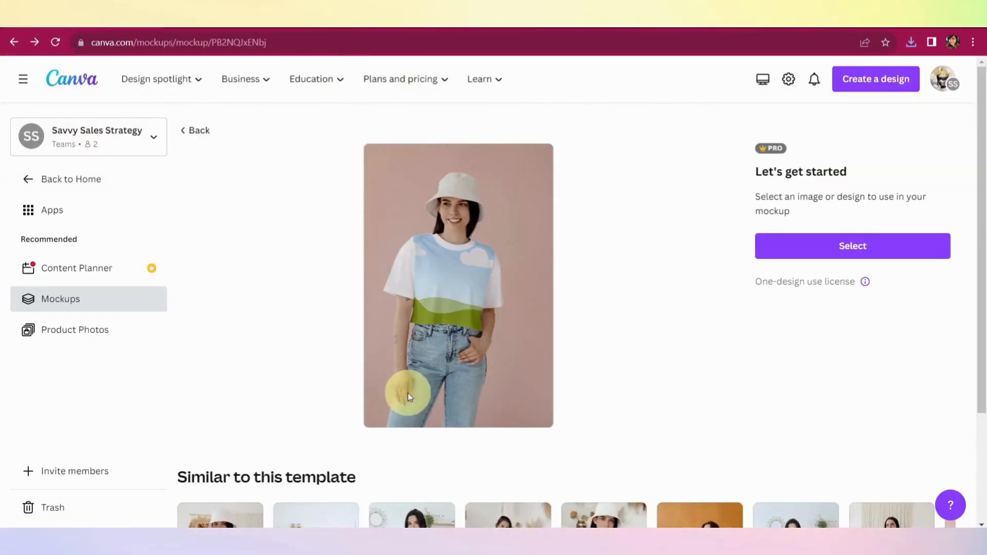
Step: Upload "Yellow Orange Autumn Momlife T-shirt (1).png" from the Downloads folder and apply it to the bucket-hat woman's T-shirt mockup
left_click(857, 256)
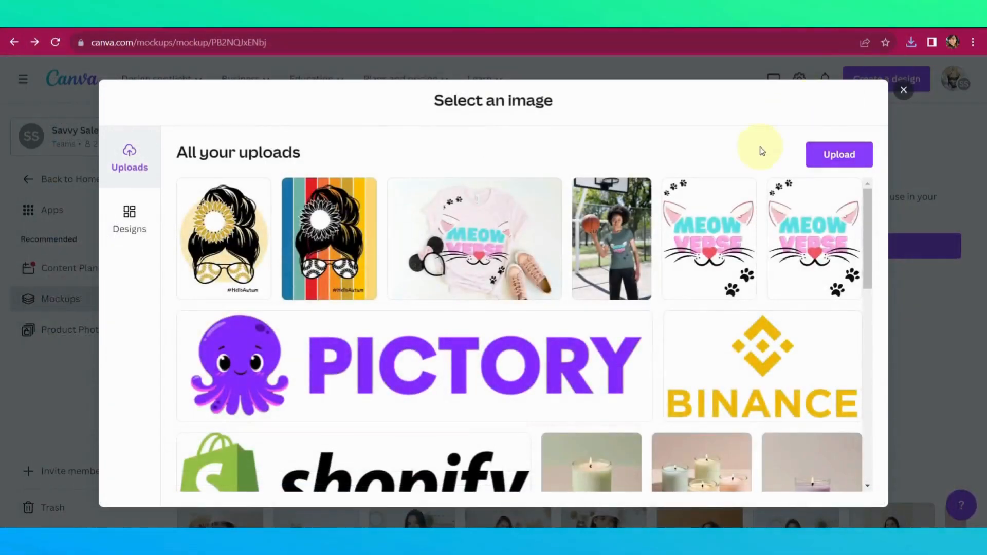
left_click(838, 155)
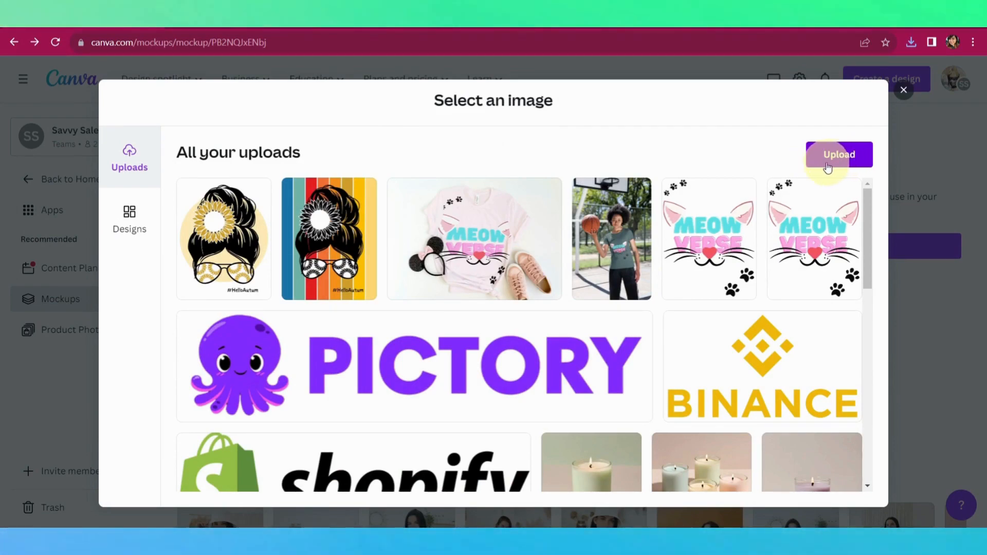
left_click(843, 169)
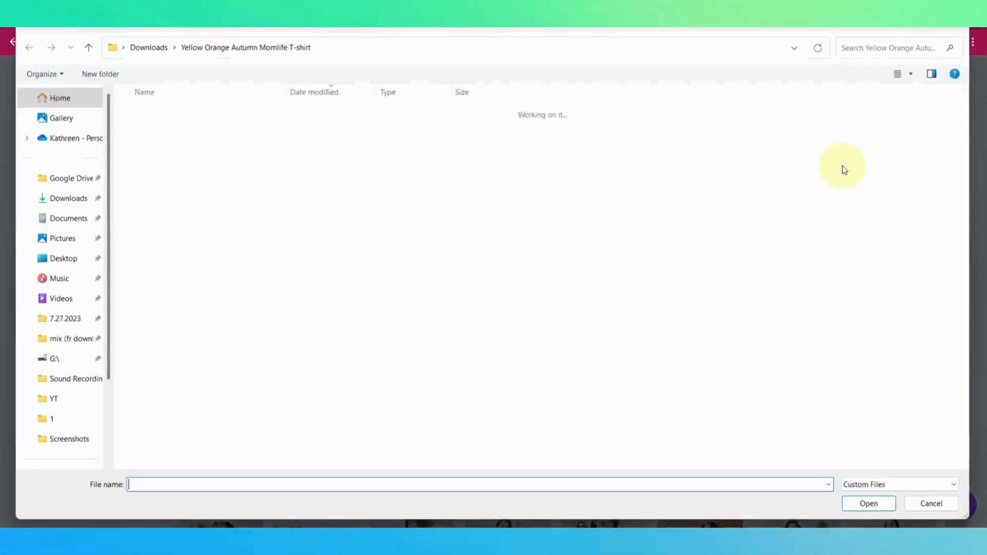
left_click(151, 43)
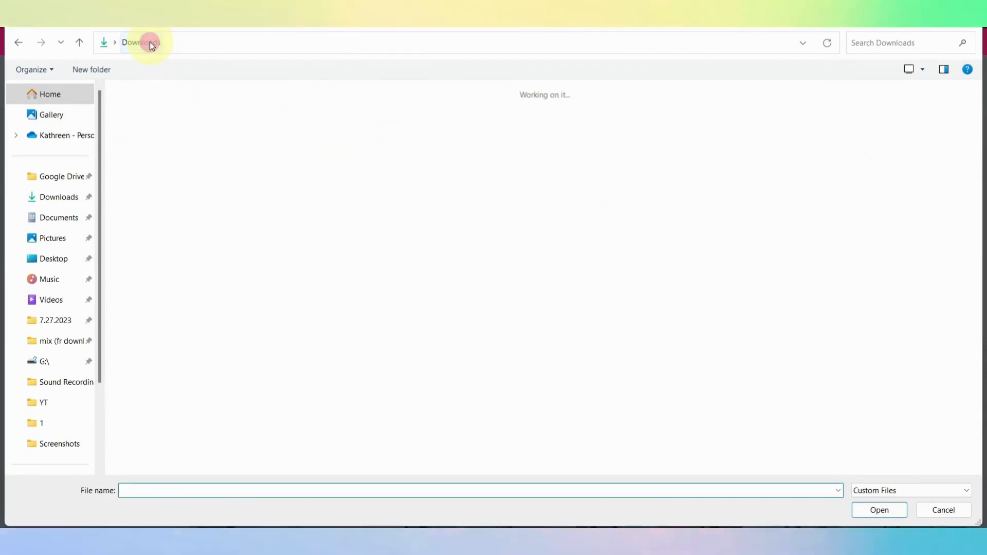
double_click(186, 128)
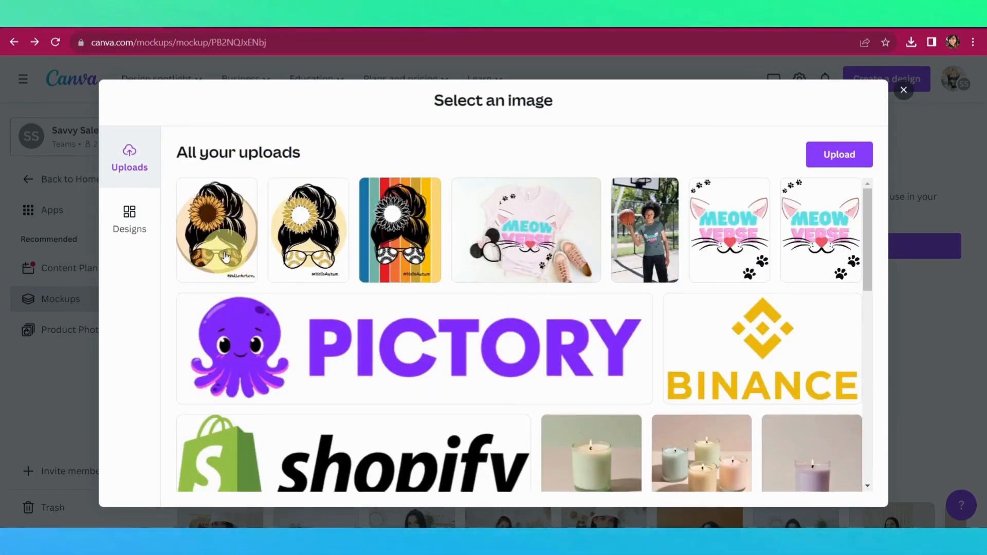
left_click(227, 255)
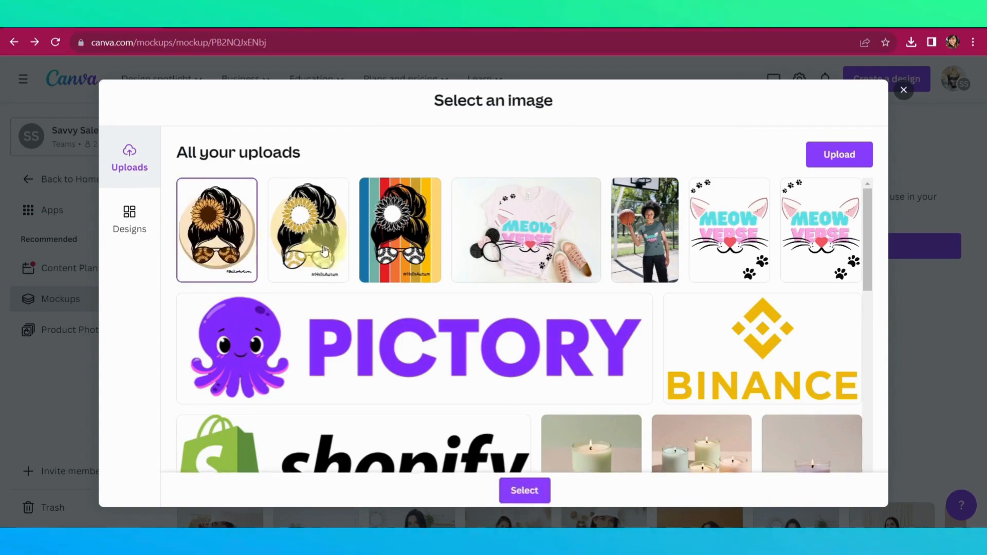
left_click(534, 491)
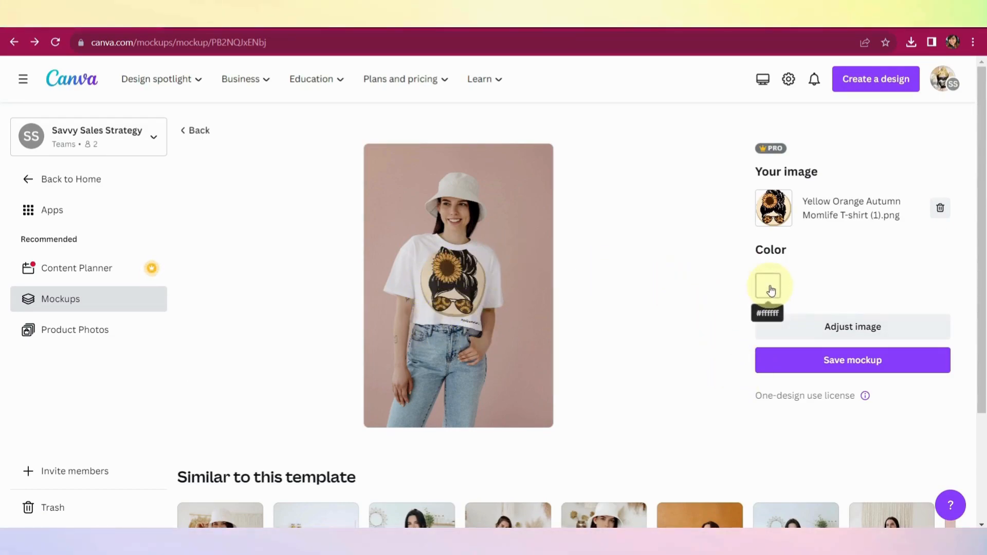
Step: Recolor the mockup's T-shirt with the reddish brown #66322D
left_click(771, 290)
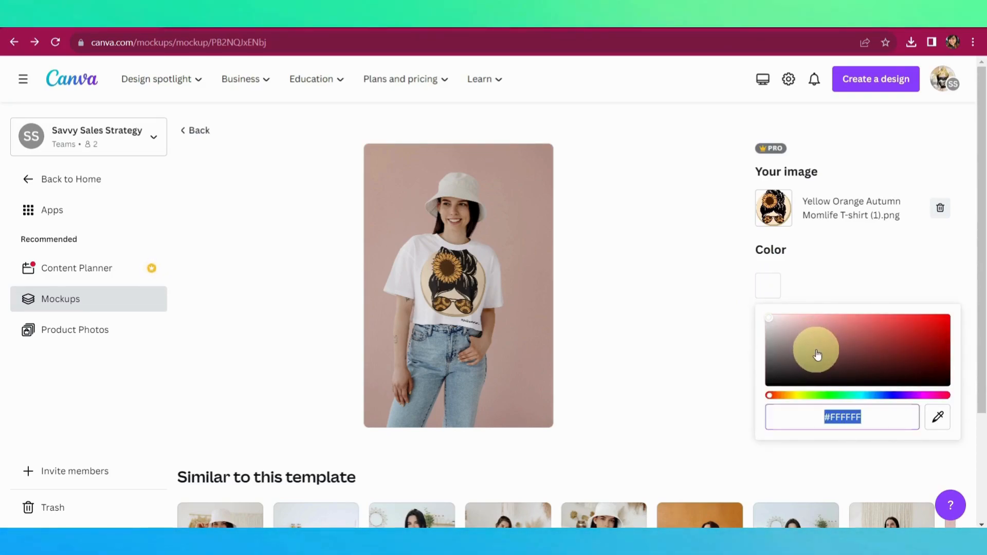
left_click(829, 364)
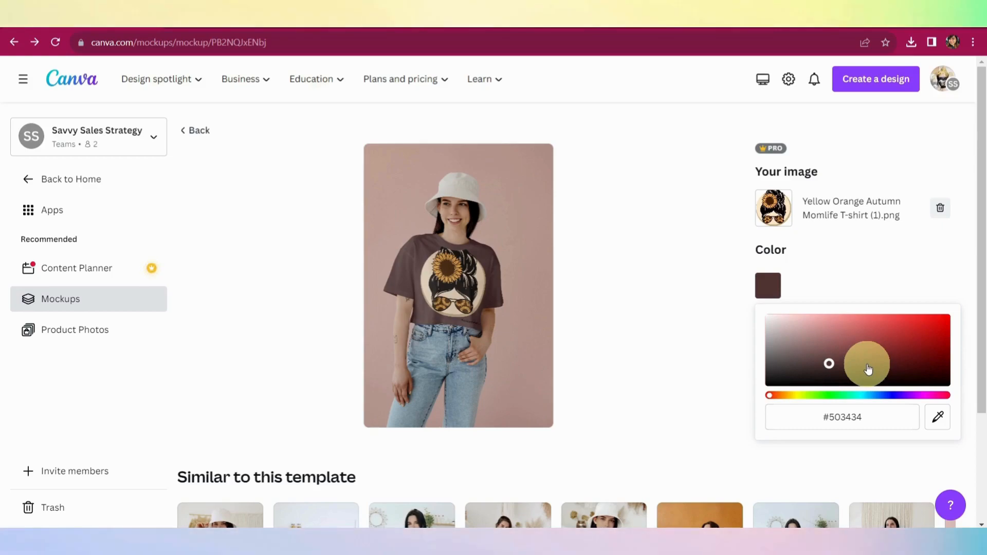
mouse_move(868, 368)
left_mouse_down()
mouse_move(898, 368)
mouse_move(897, 344)
mouse_move(831, 354)
mouse_move(851, 340)
left_mouse_up()
left_click_drag(850, 391, 773, 397)
left_click(880, 341)
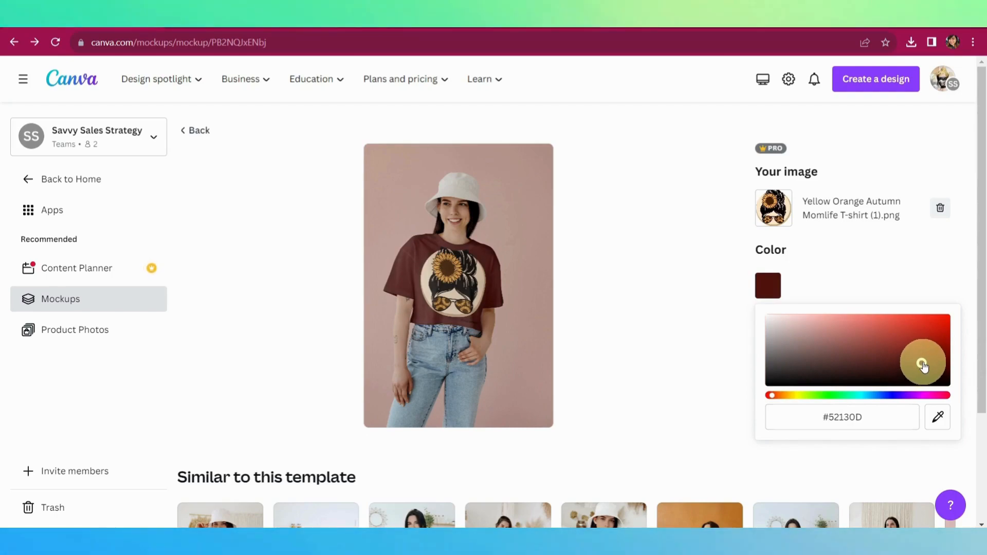
left_click(868, 358)
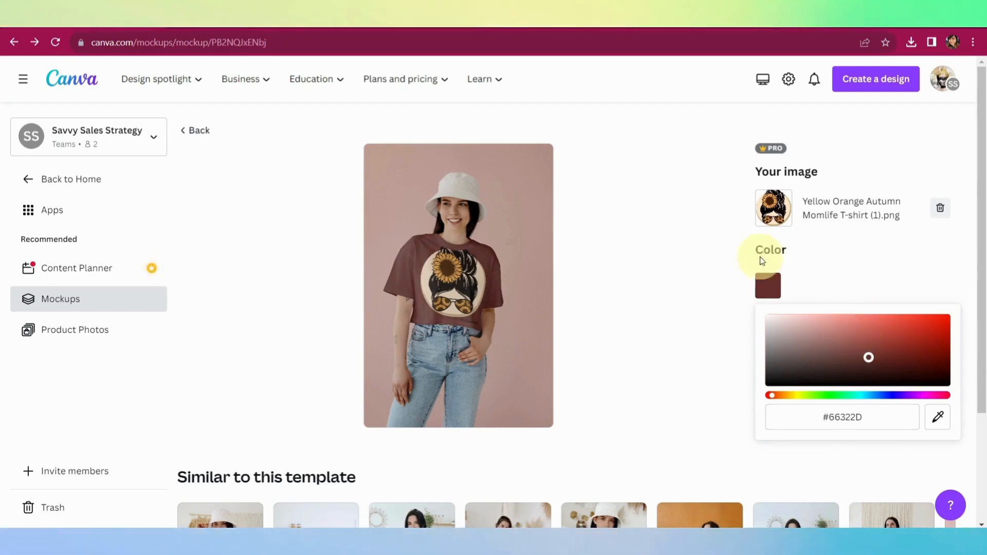
left_click(878, 282)
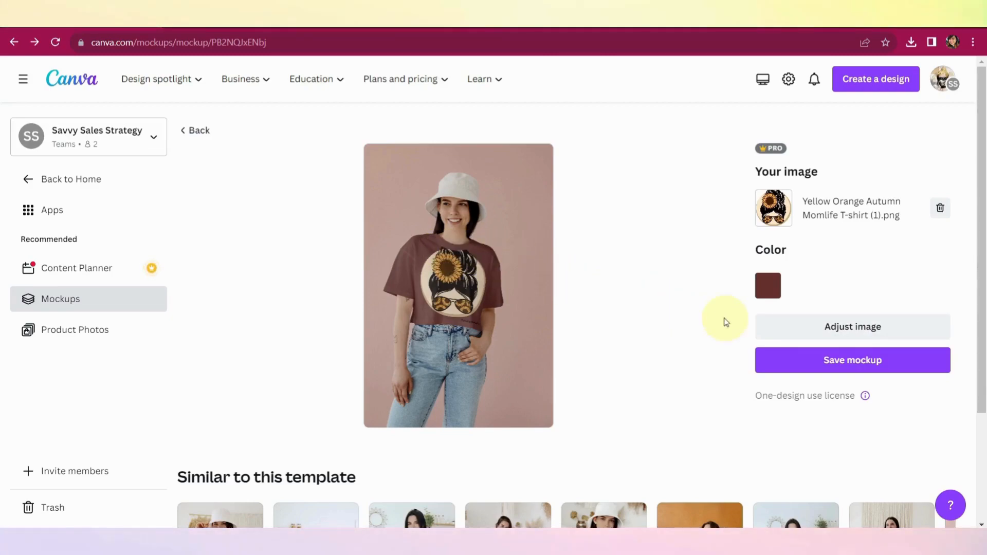
Step: Shrink the design within the mockup's print area, center it horizontally against the lower edge, and save the adjustment
left_click(850, 334)
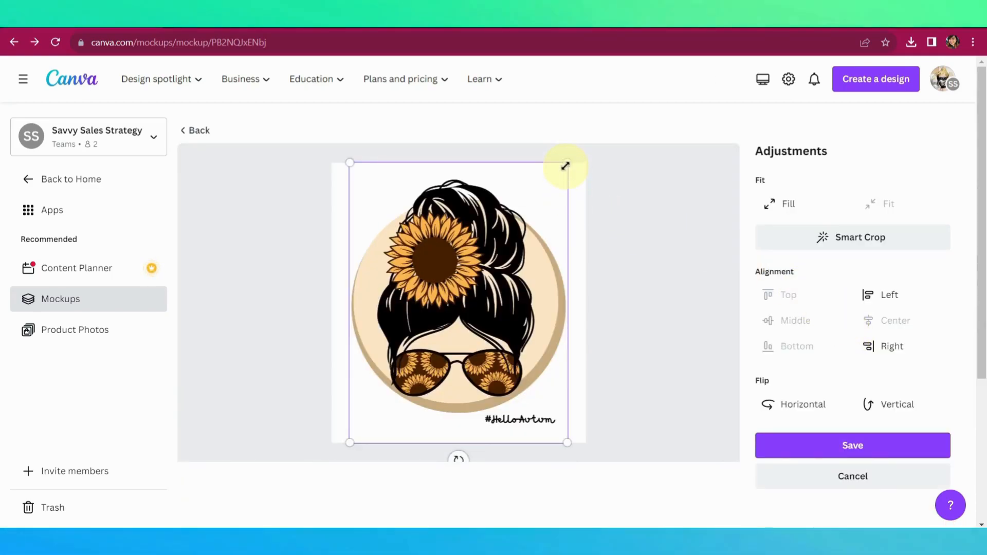
left_click_drag(566, 166, 542, 196)
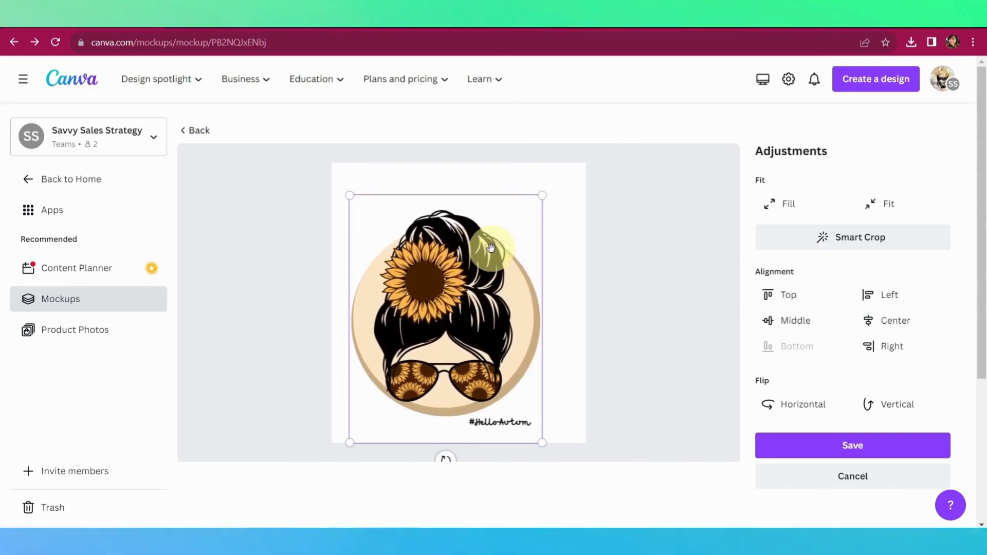
left_click_drag(491, 250, 500, 249)
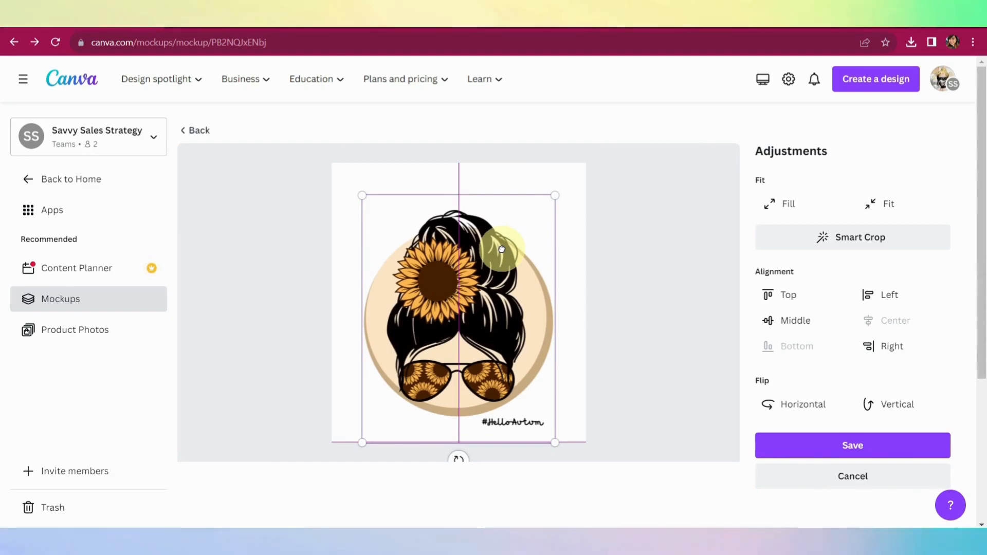
left_click_drag(502, 249, 501, 249)
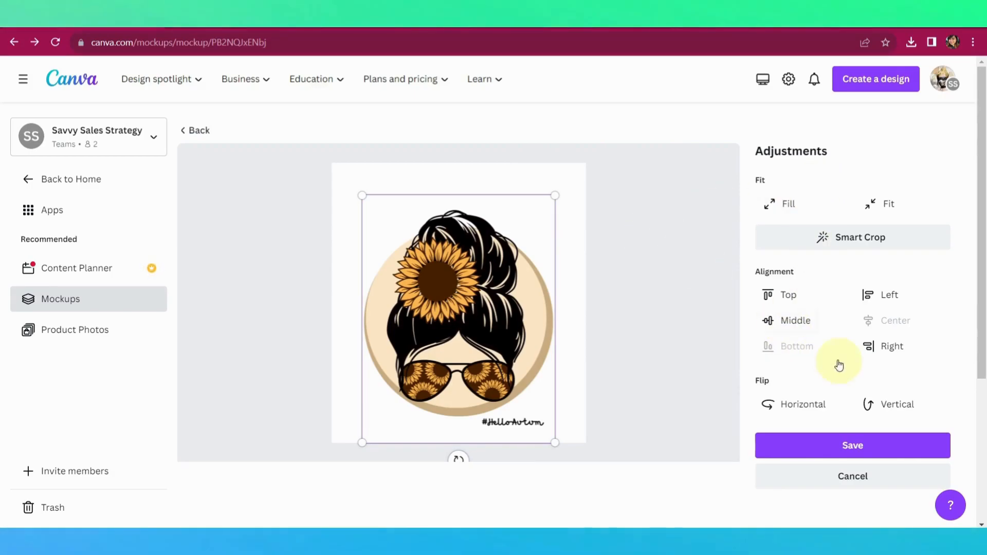
left_click(853, 456)
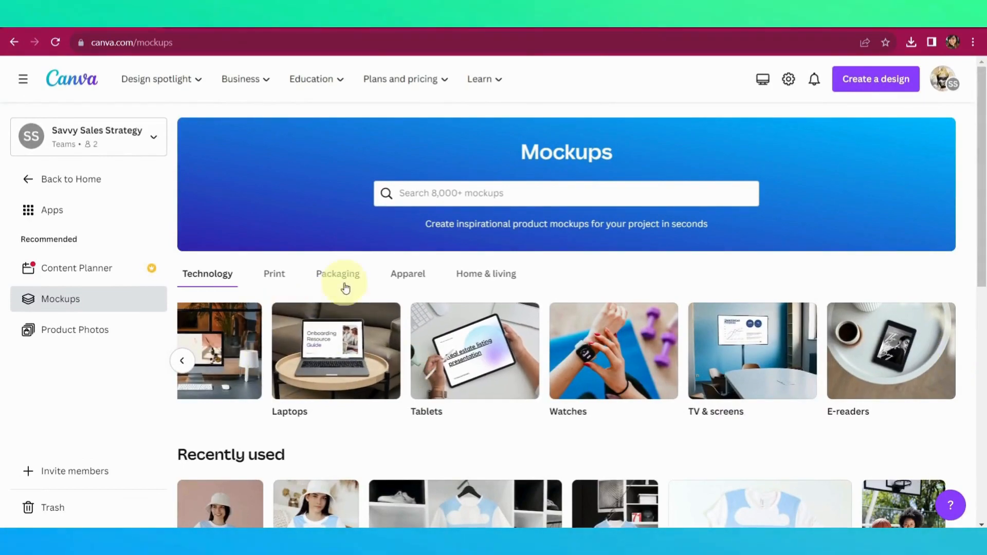
Step: Browse the Packaging and Home & living mockups, return from Apps to Mockups, and open the white mug on a red tray
left_click(334, 280)
left_click(507, 284)
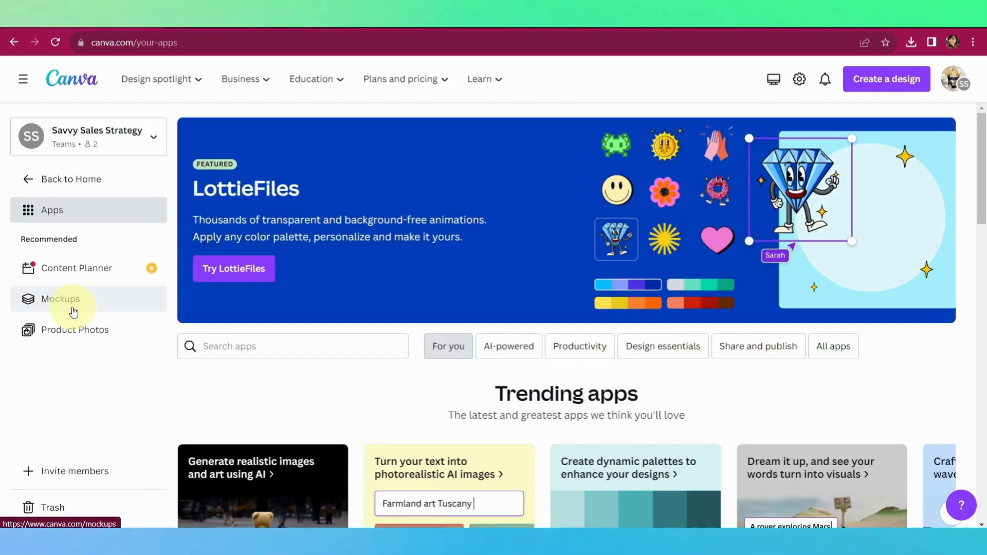
left_click(99, 300)
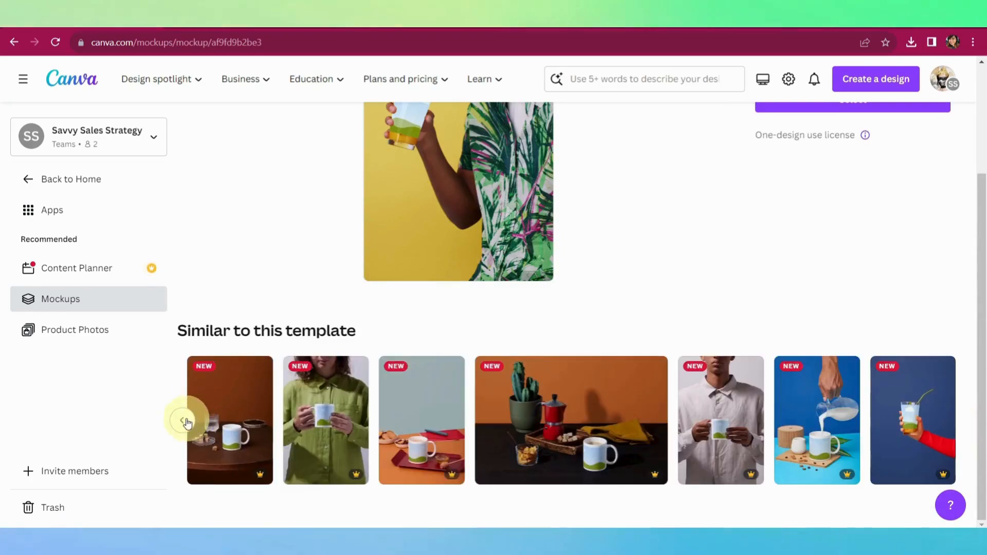
left_click(426, 410)
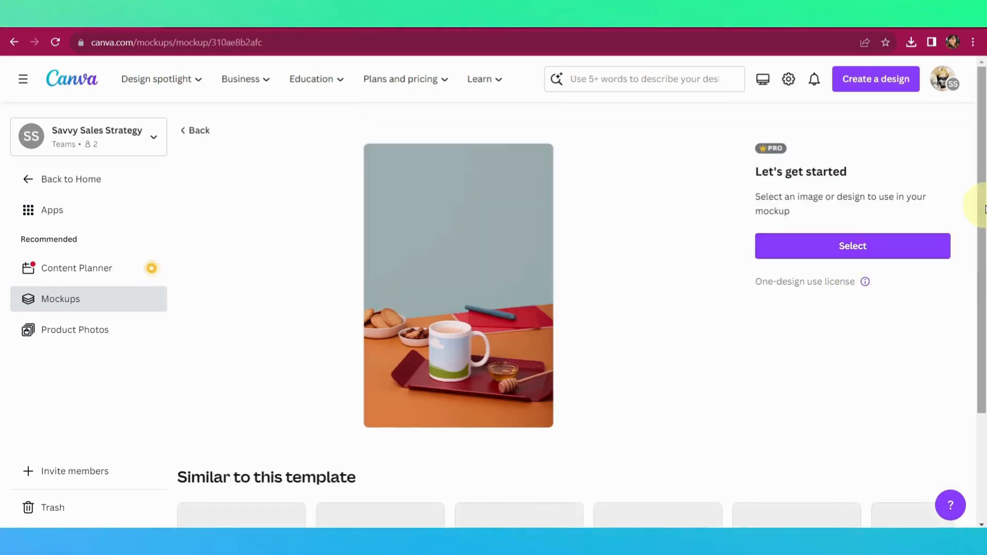
Step: Select a previously uploaded image and apply it to the white mug mockup
left_click_drag(982, 203, 981, 251)
left_click(851, 184)
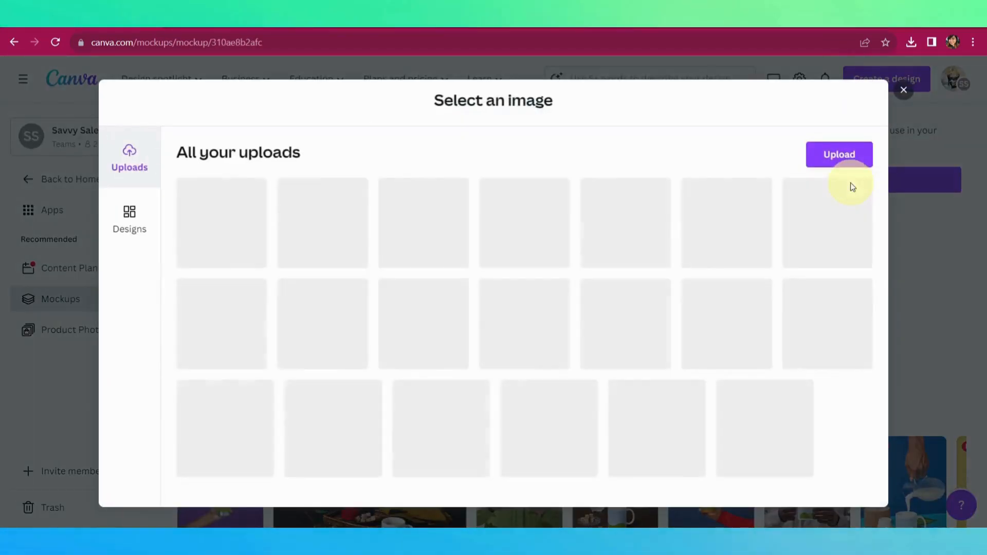
left_click(742, 216)
left_click(807, 230)
left_click(528, 492)
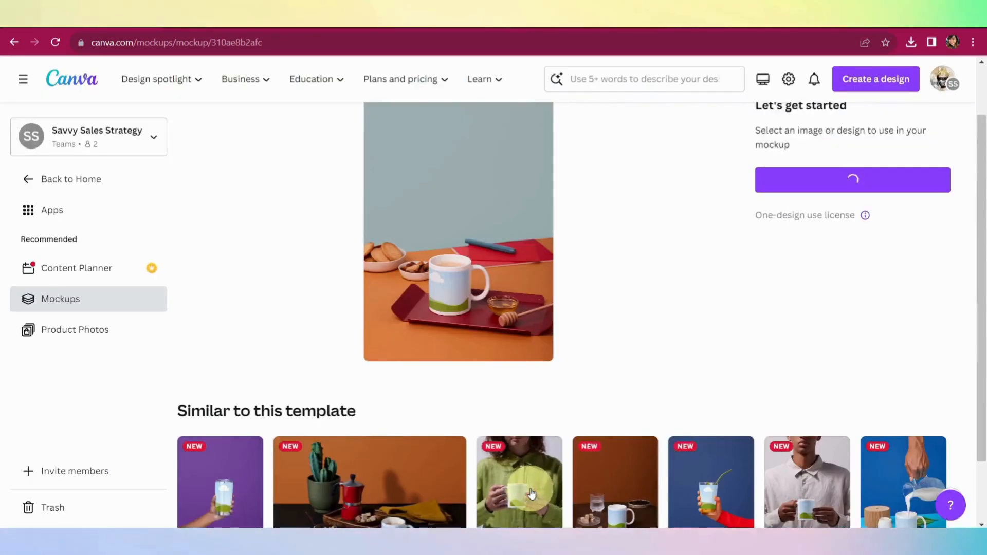
Step: Open the similar mug mockup with milk being poured on a blue background, and browse the Smartphones mockup collection
left_click(901, 475)
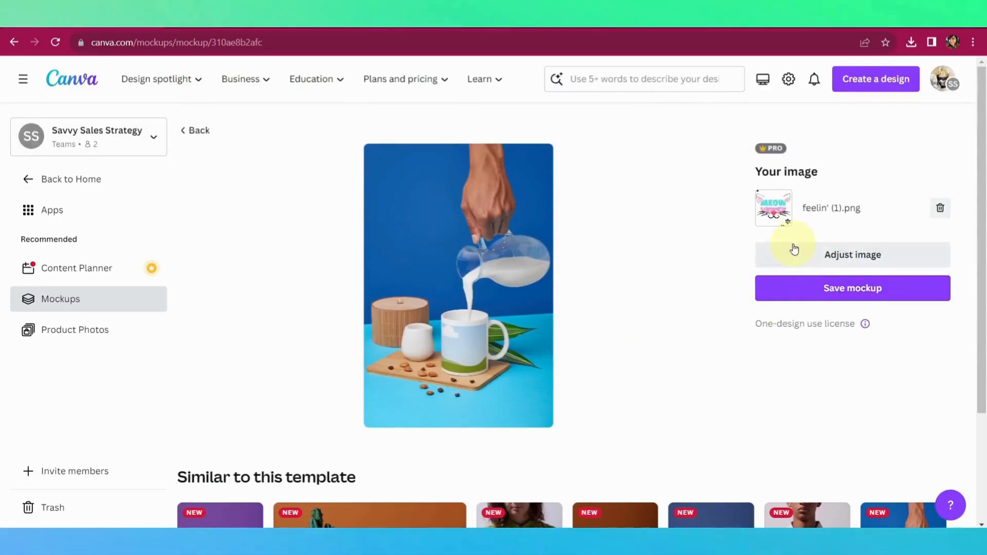
scroll(707, 375, "down", 3)
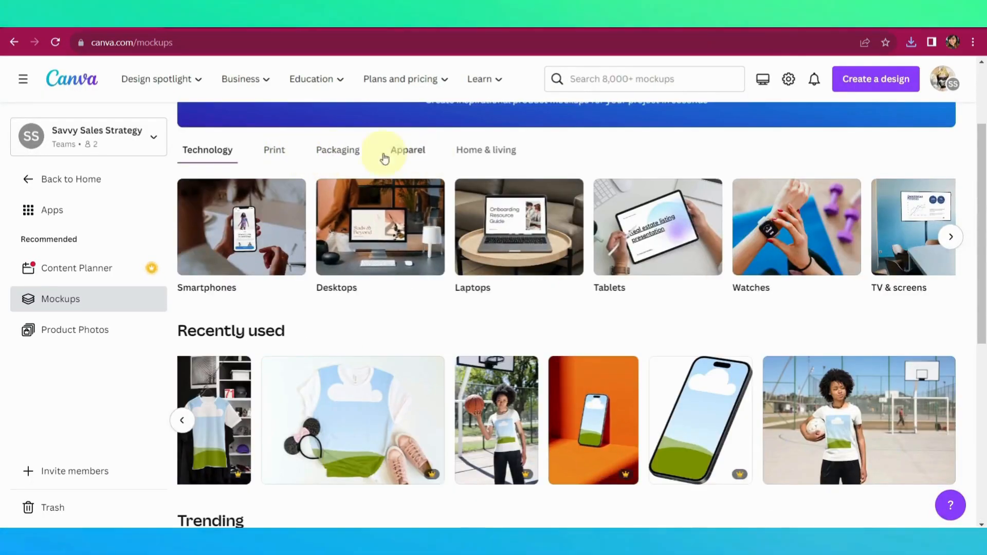
left_click(249, 242)
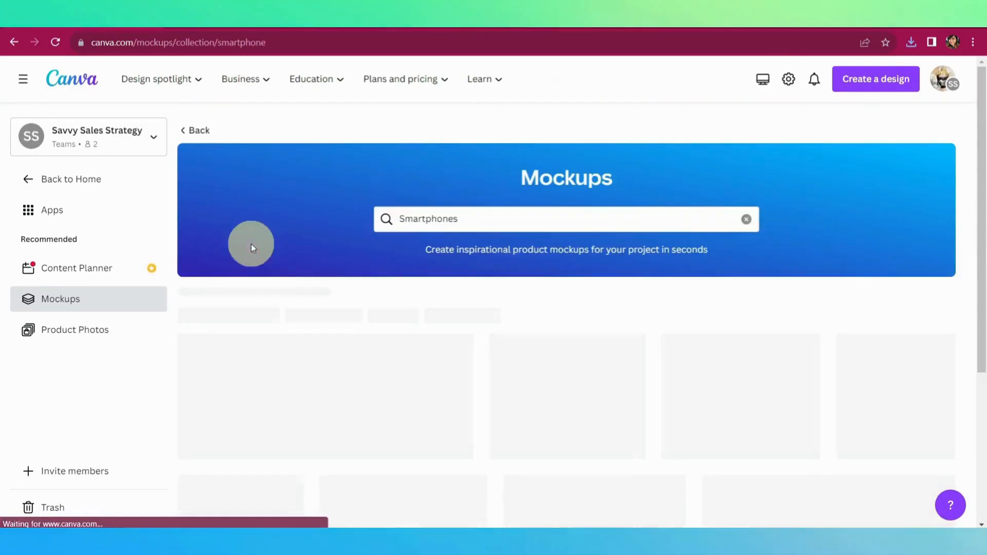
scroll(812, 275, "down", 5)
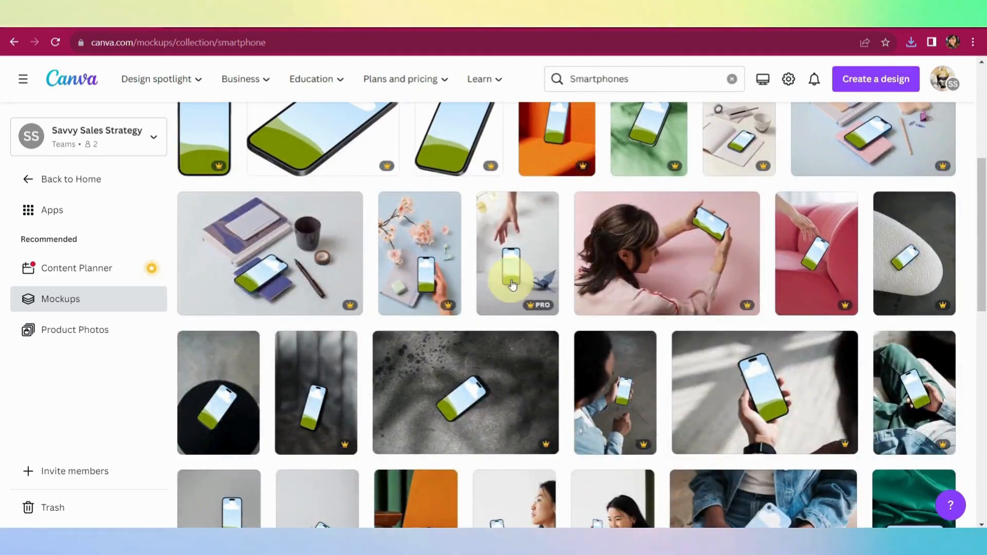
left_click(437, 279)
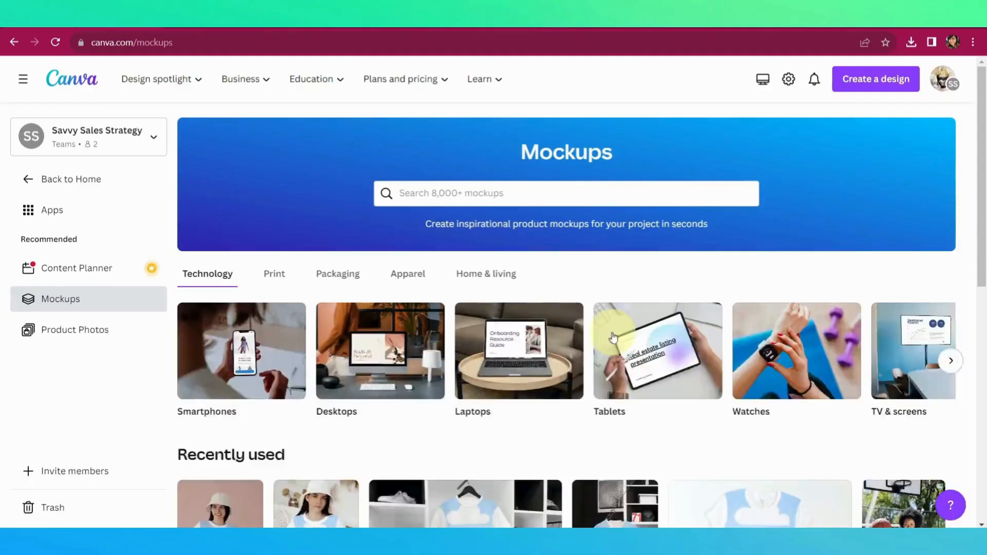
Step: Look through the Technology, Packaging and Home & living mockup categories and browse the Mugs collection
left_click(954, 361)
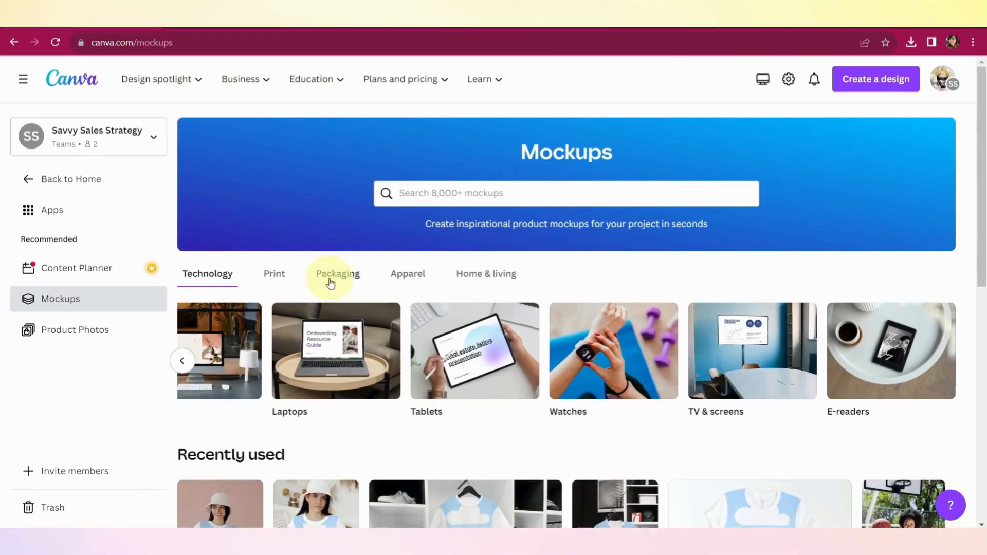
left_click(339, 277)
left_click(480, 278)
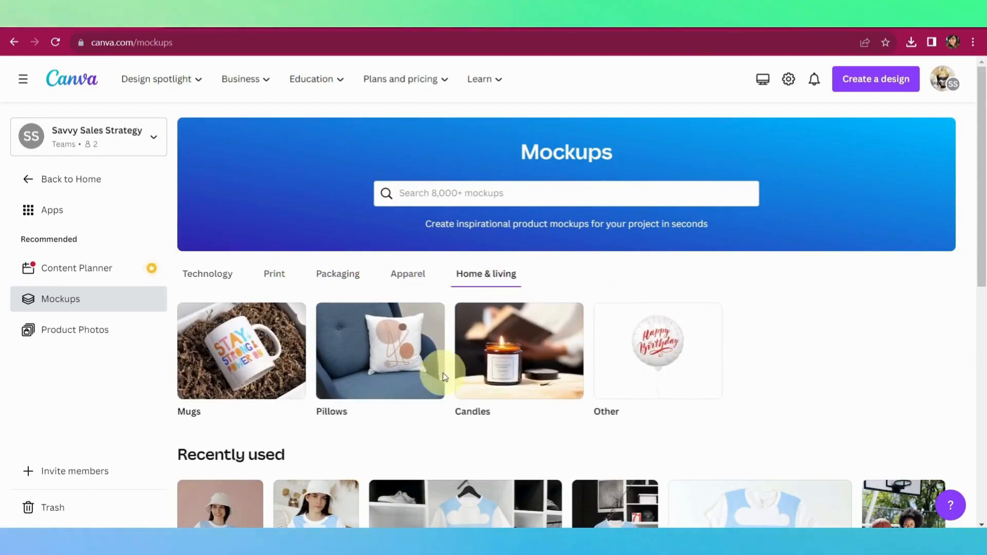
left_click(249, 377)
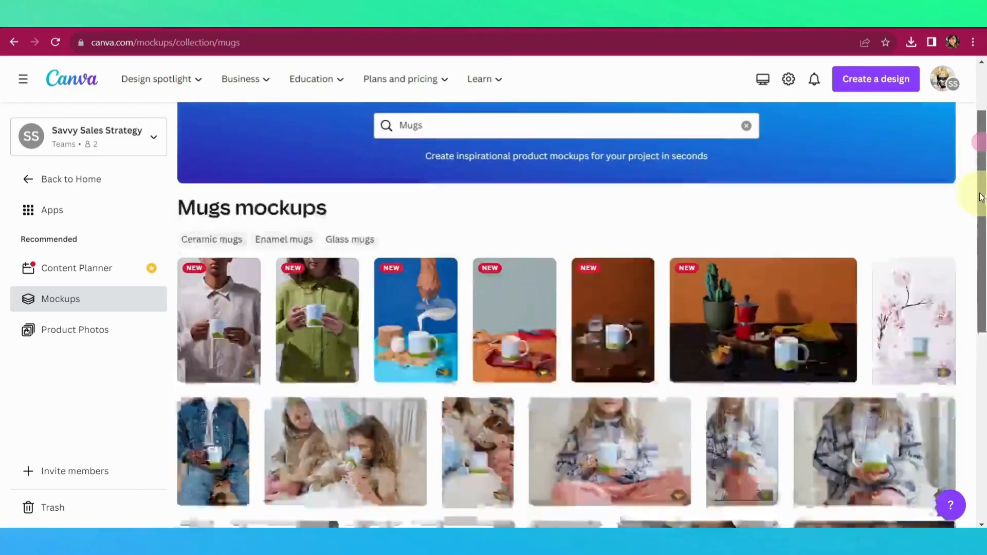
left_click_drag(977, 187, 978, 352)
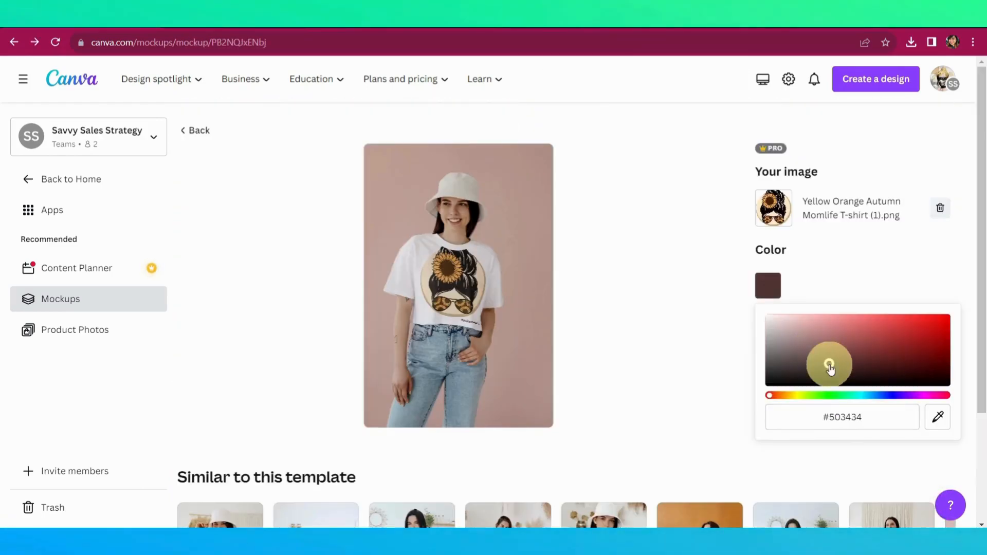
Step: Try several colors on the woman's T-shirt in the sunflower-design mockup and recolor it dark reddish brown #52130D
left_click_drag(897, 364, 943, 387)
left_click_drag(921, 351, 907, 348)
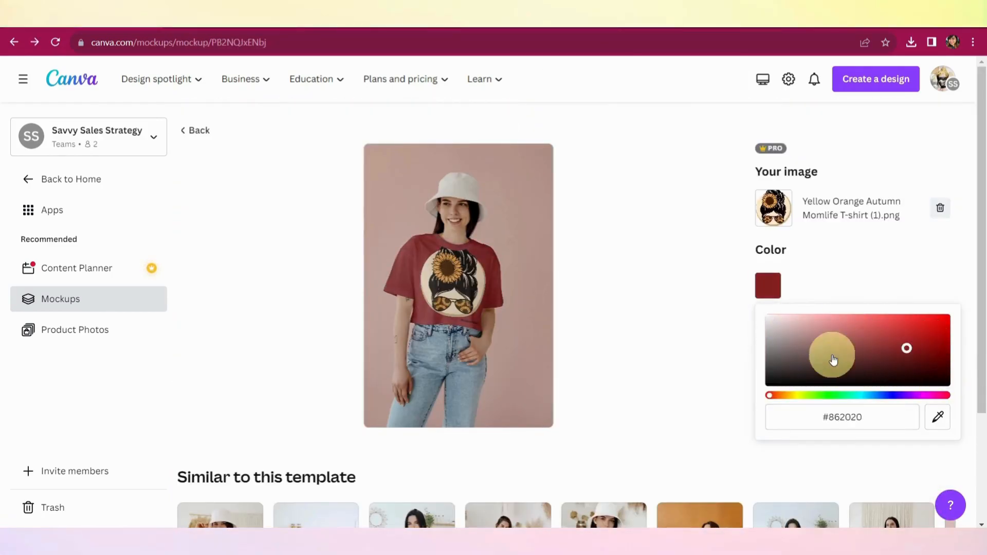
left_click(851, 340)
left_click(848, 396)
left_click_drag(879, 397, 772, 396)
left_click(895, 350)
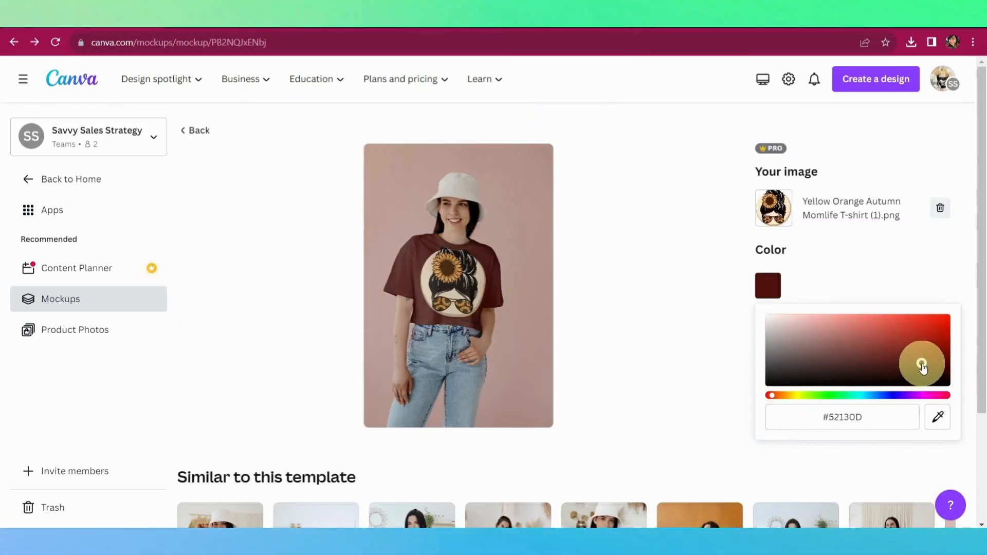
left_click(869, 287)
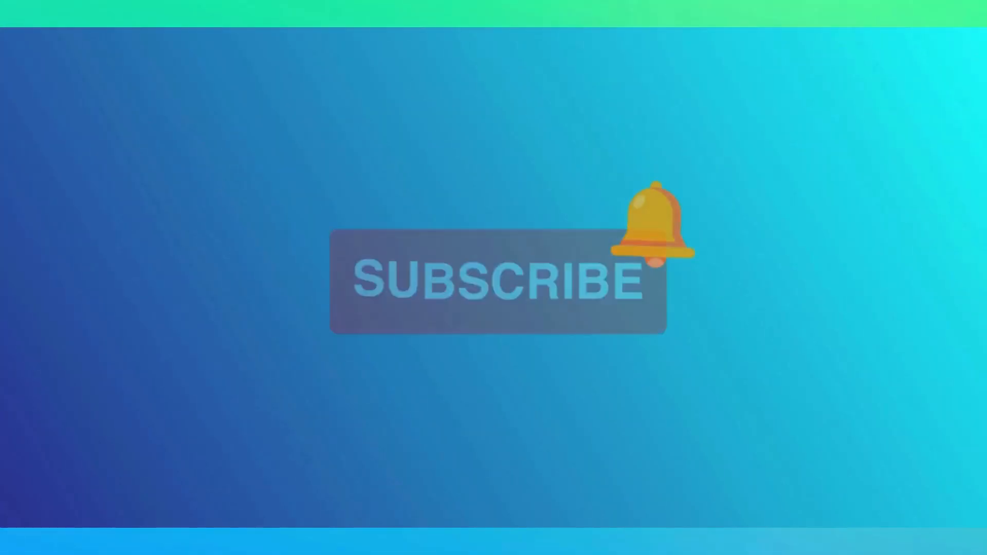